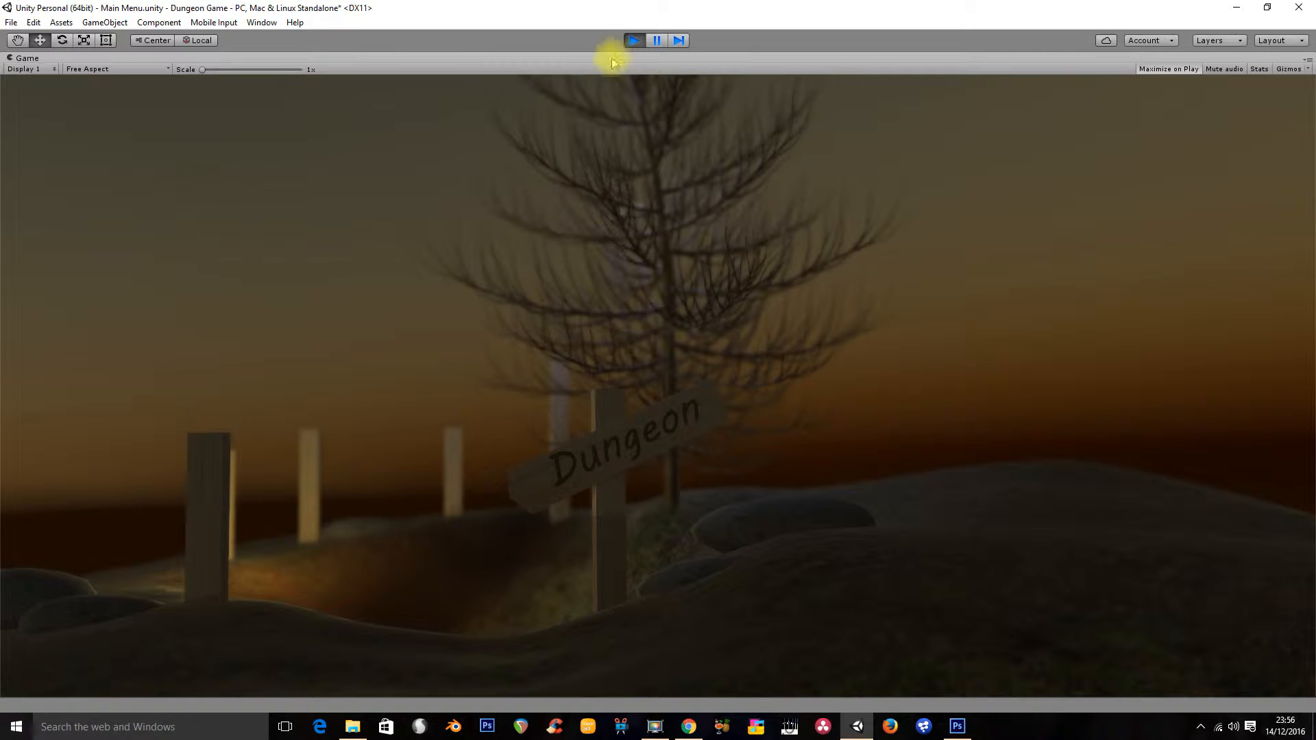
Step: Stop the game preview, switch to Chrome, search for "ccsearch" and open the Creative Commons search site
{"action": "left_click", "coordinate": [633, 40]}
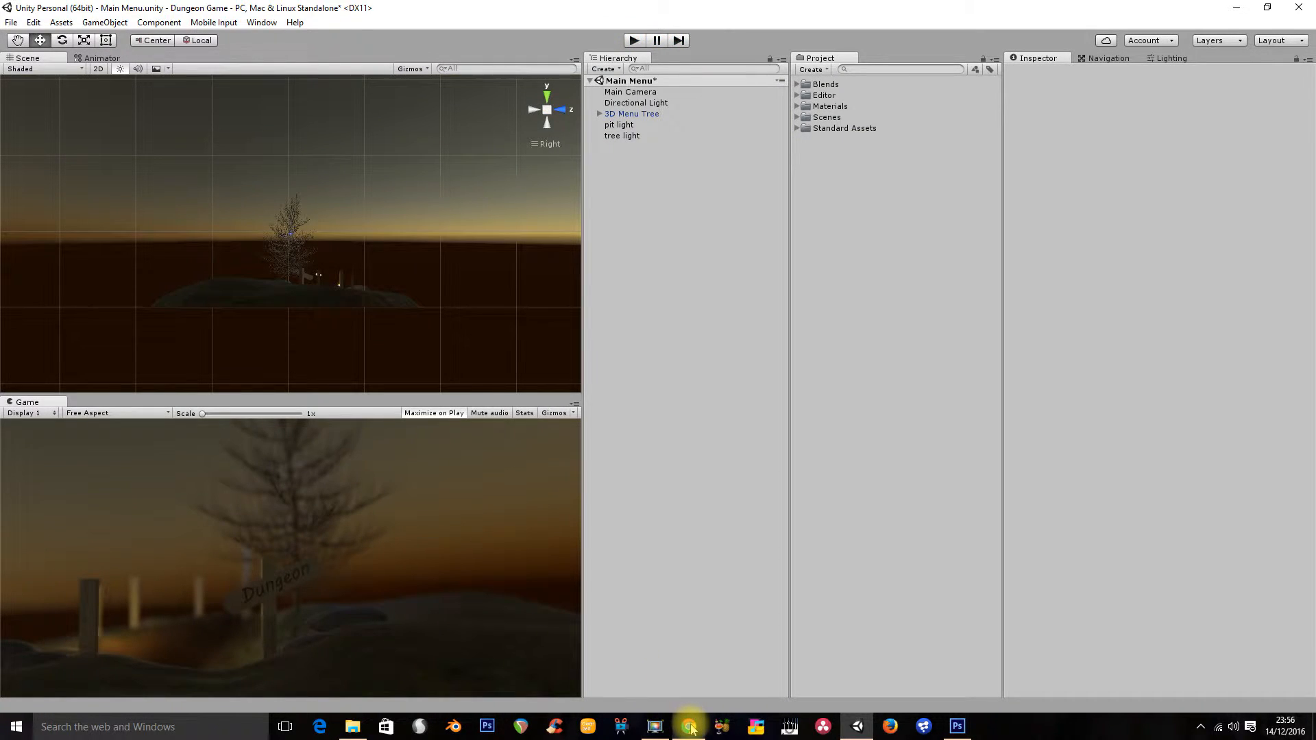
{"action": "mouse_move", "coordinate": [689, 727]}
{"action": "mouse_move", "coordinate": [754, 627]}
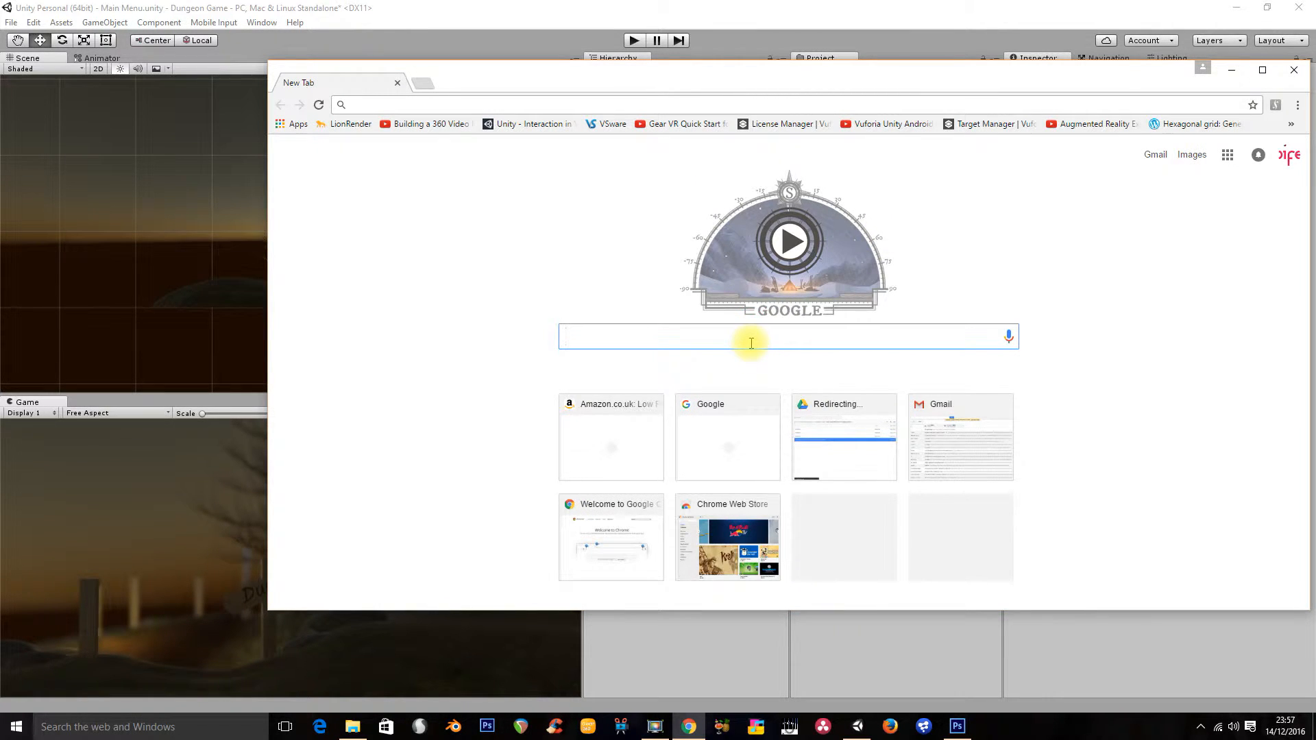
{"action": "type", "text": "cc"}
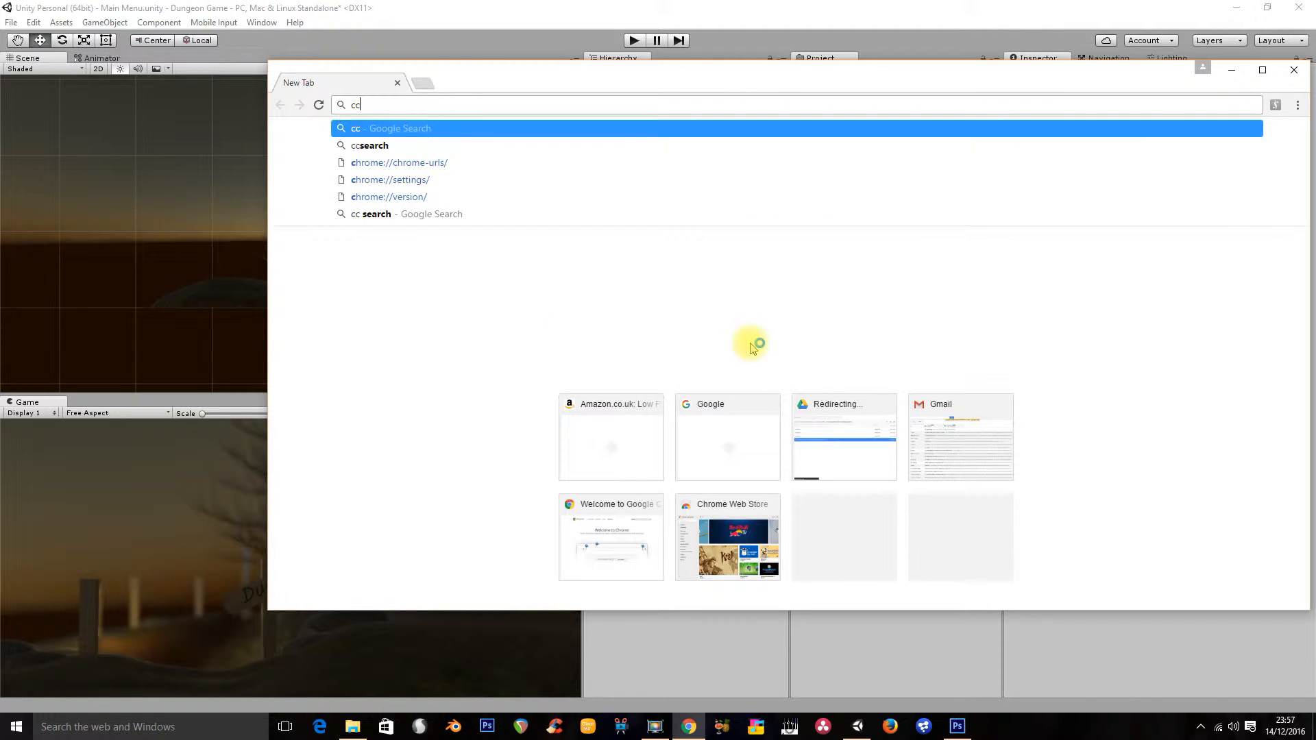
{"action": "type", "text": "search"}
{"action": "key", "text": "Return"}
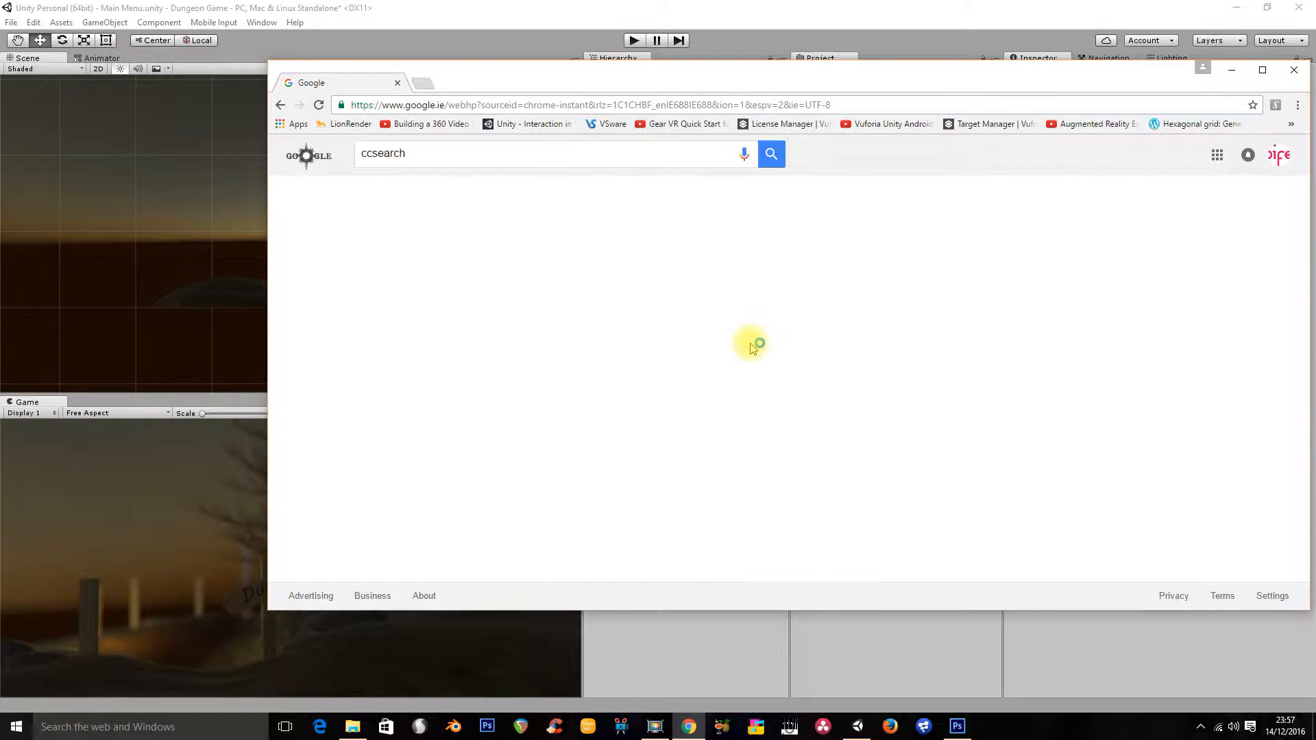
{"action": "left_click", "coordinate": [407, 257]}
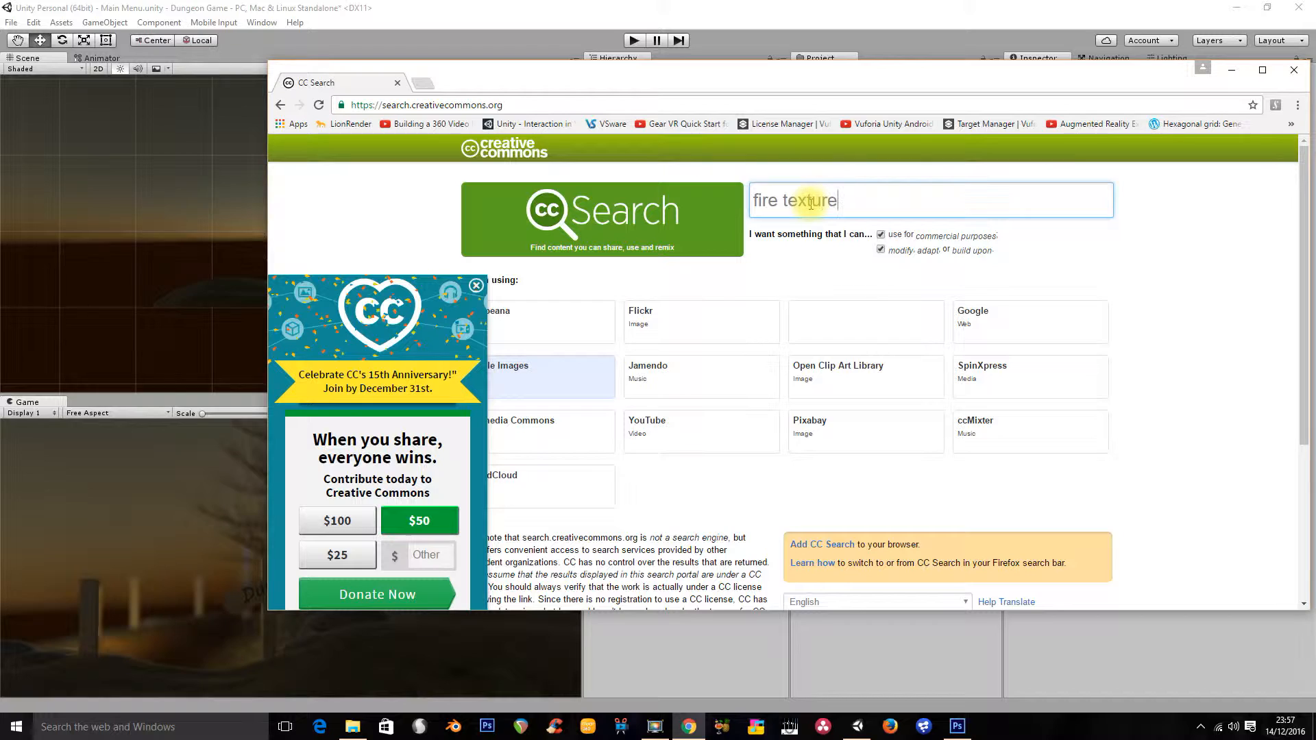
Step: Search Google Images through CC Search for "fire texture" and open the Wikimedia Commons image Texture Fire.jpg
{"action": "left_click", "coordinate": [561, 373]}
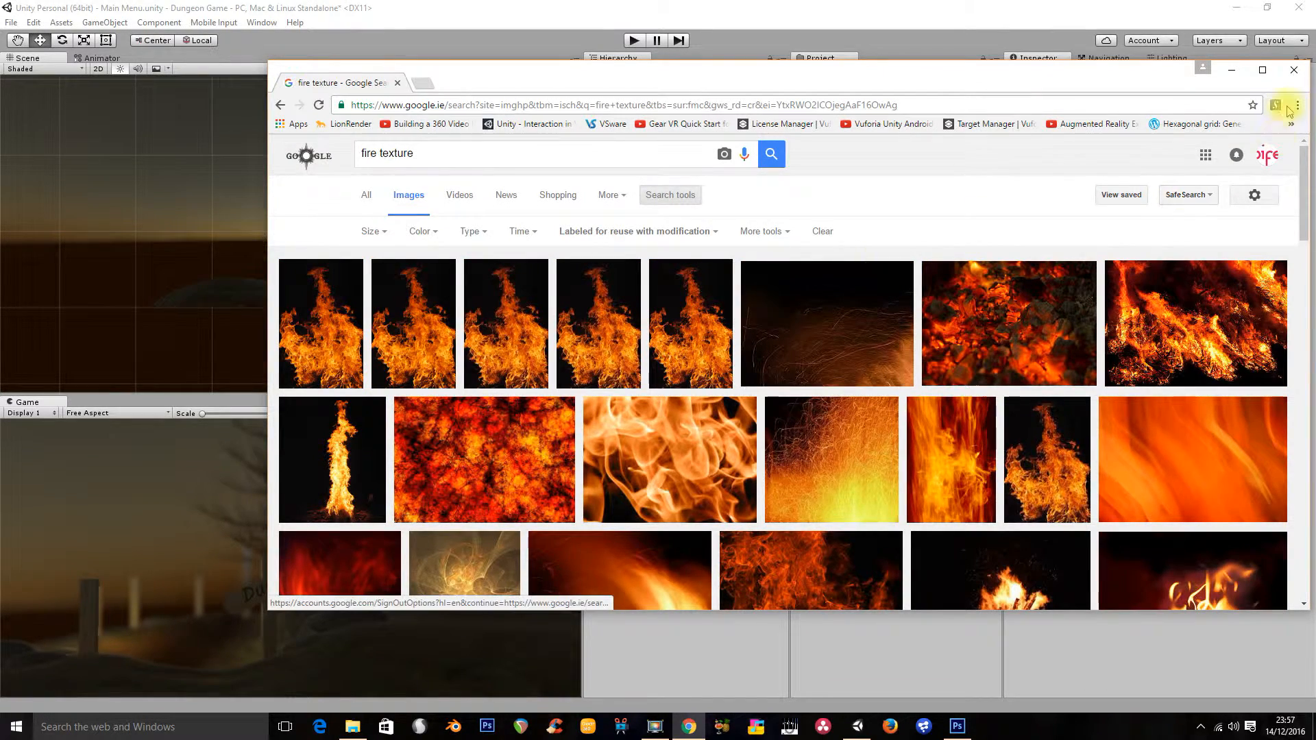
{"action": "left_click", "coordinate": [1261, 69]}
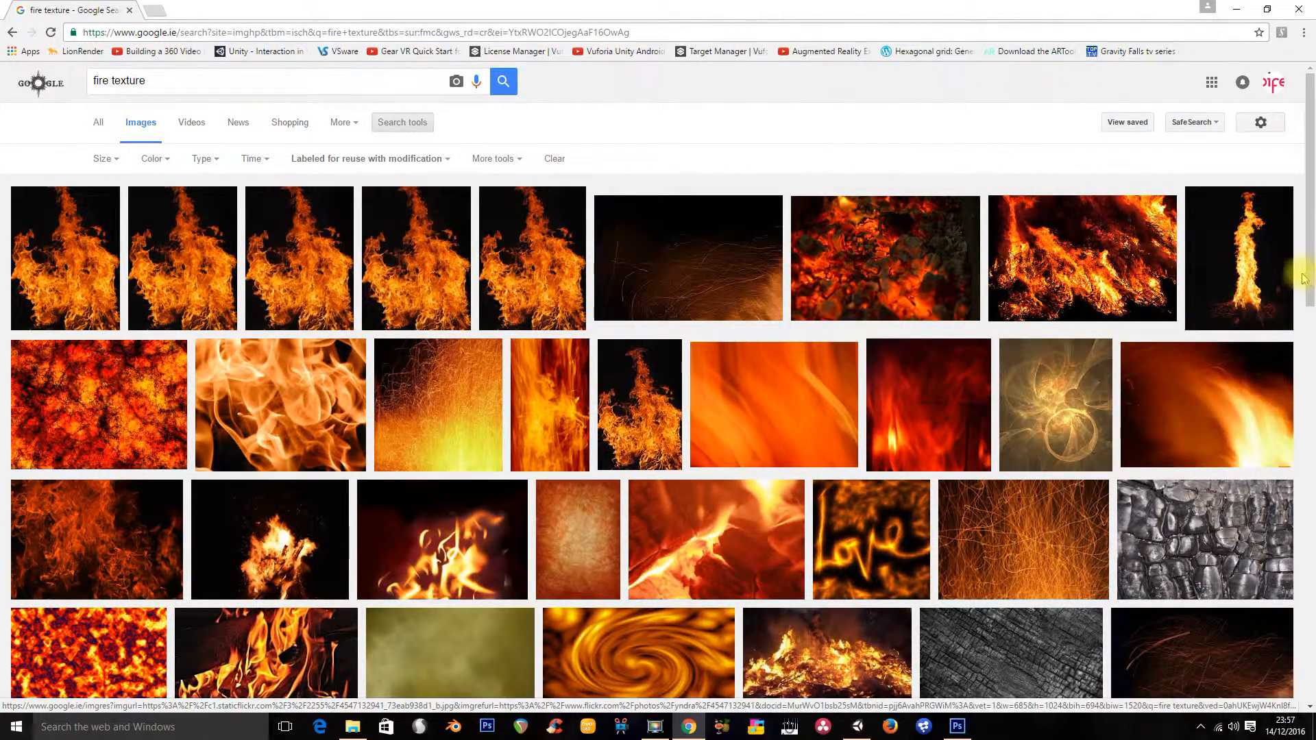
{"action": "left_click_drag", "start_coordinate": [1310, 277], "coordinate": [1311, 439]}
{"action": "scroll", "coordinate": [1311, 439], "scroll_direction": "up", "scroll_amount": 4}
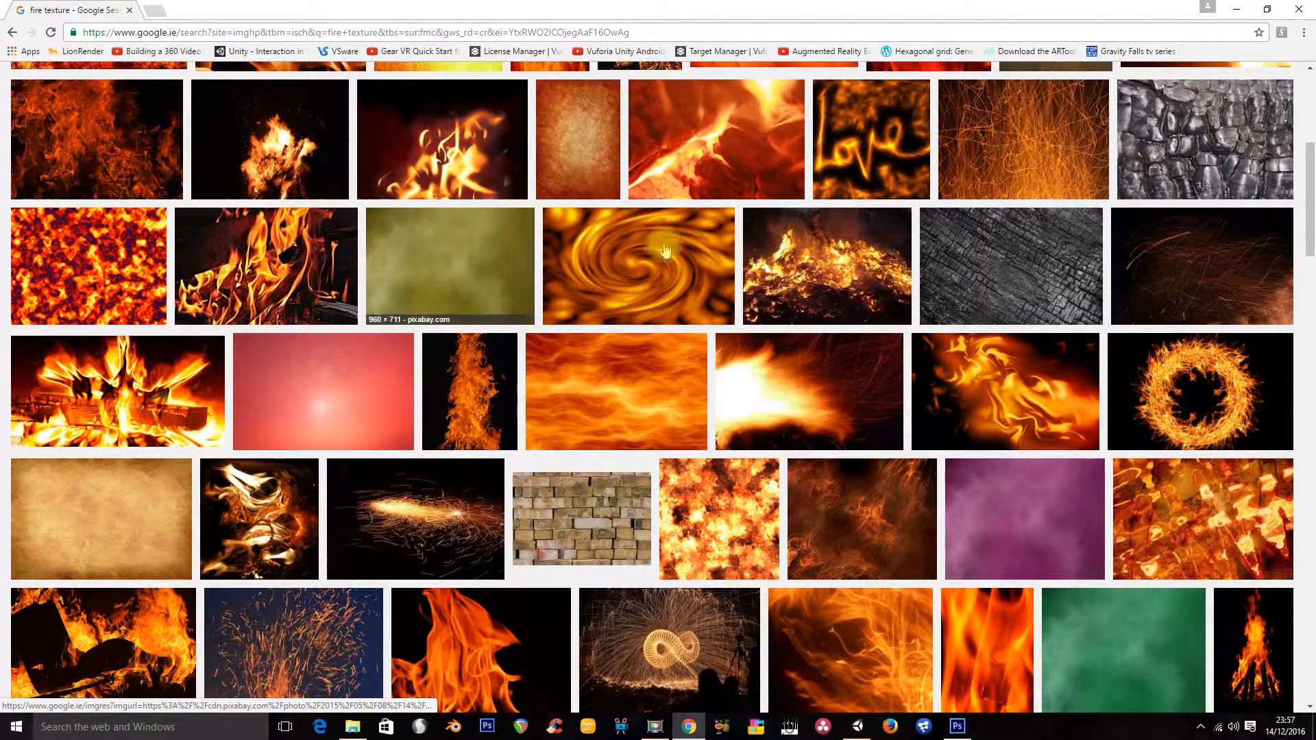
{"action": "scroll", "coordinate": [1311, 209], "scroll_direction": "up", "scroll_amount": 2}
{"action": "left_click_drag", "start_coordinate": [1311, 209], "coordinate": [1310, 179]}
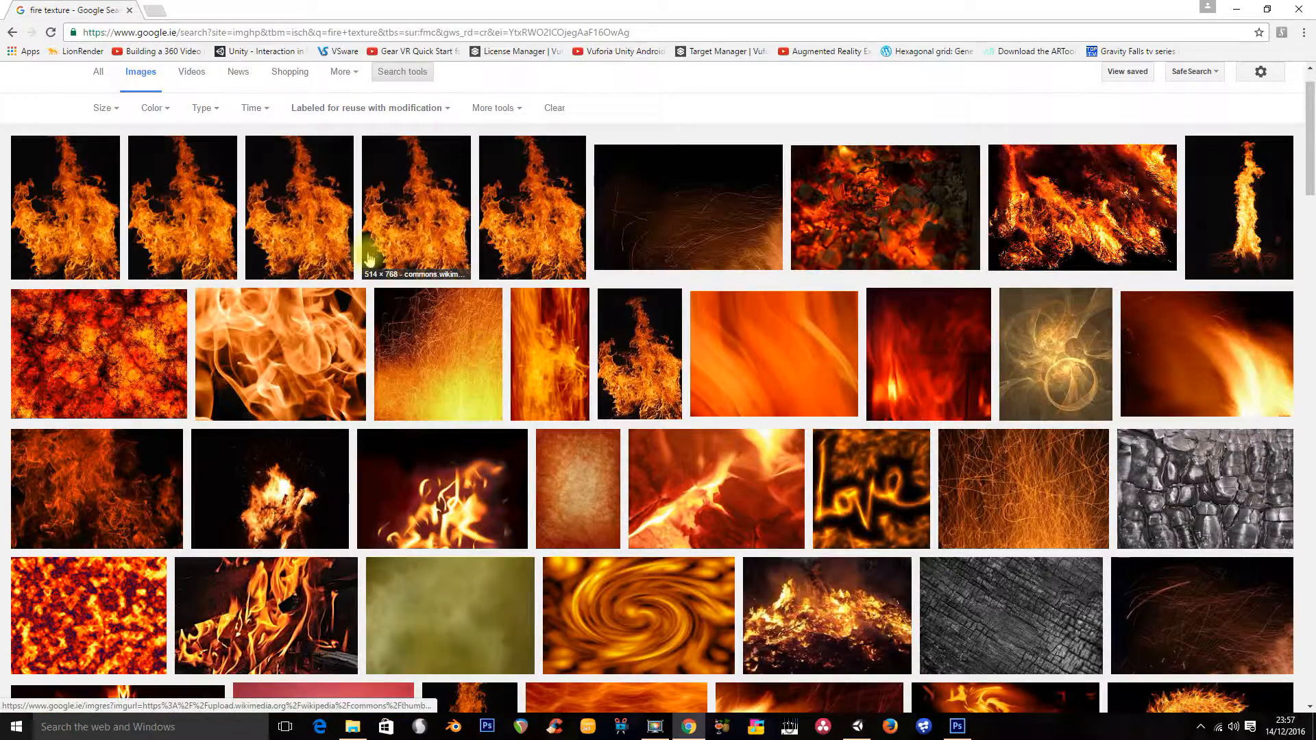
{"action": "left_click", "coordinate": [412, 223]}
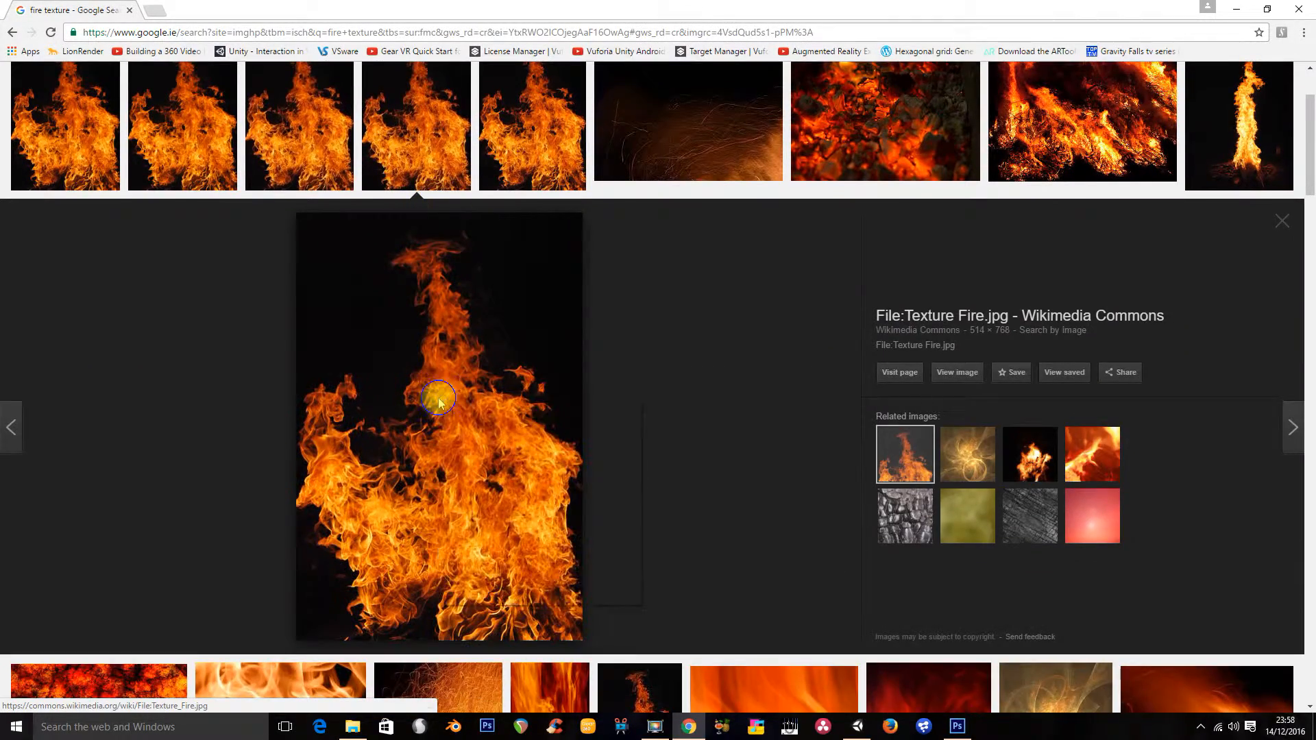
Step: Save the fire image as the JPEG Texture_Fire in the Dungeon folder on the Desktop
{"action": "right_click", "coordinate": [439, 401]}
{"action": "left_click", "coordinate": [498, 518]}
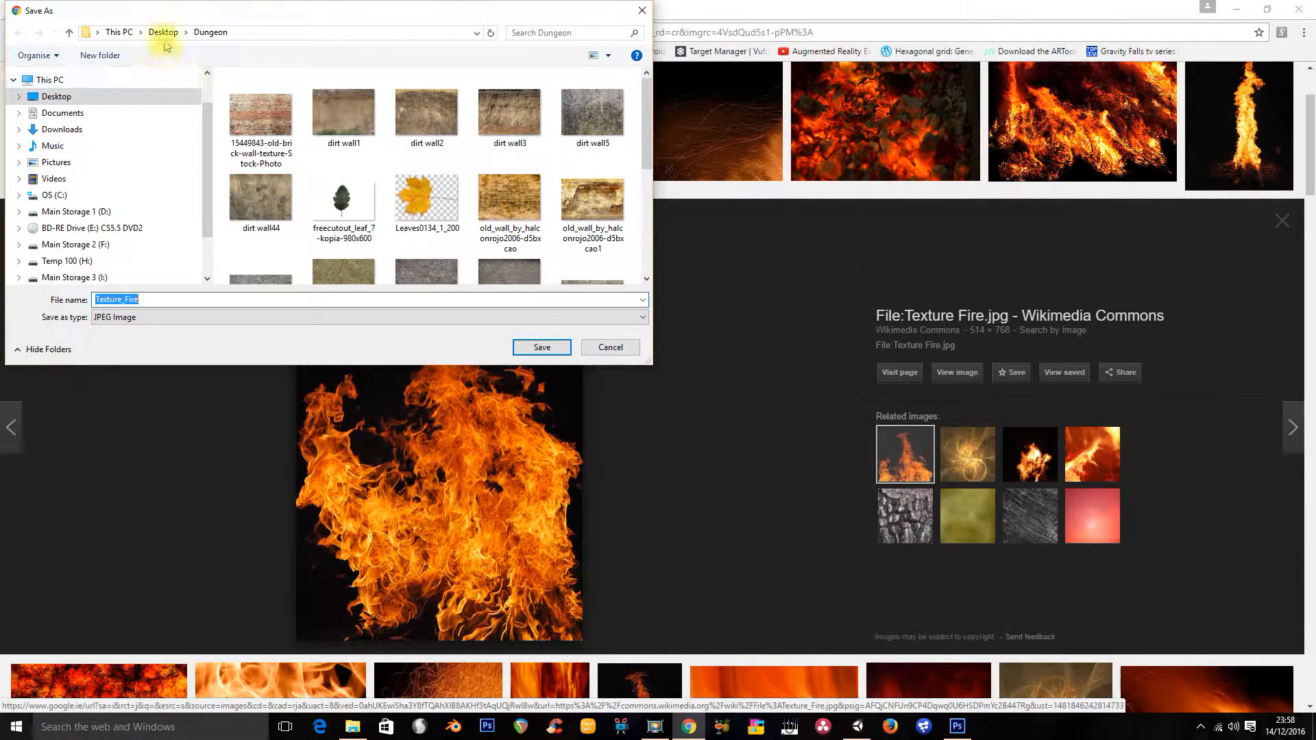
{"action": "left_click", "coordinate": [169, 33]}
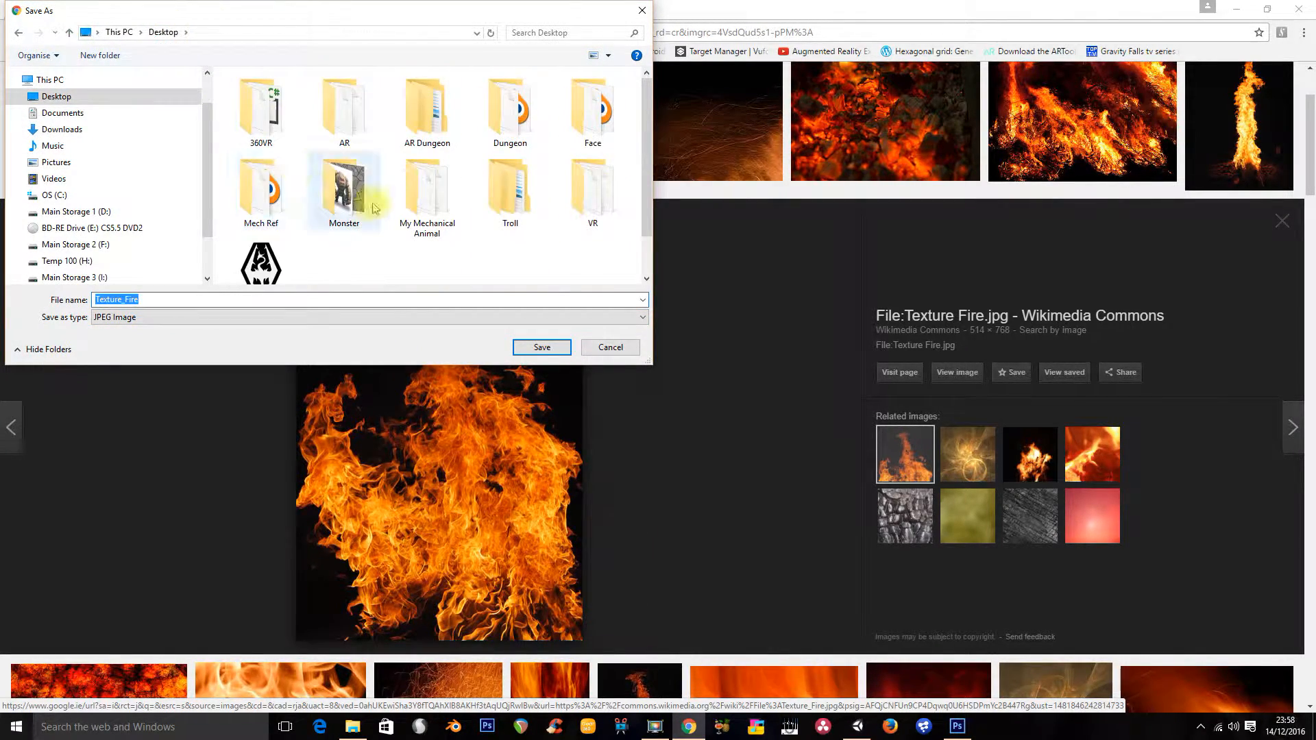
{"action": "double_click", "coordinate": [508, 112]}
{"action": "left_click_drag", "start_coordinate": [649, 146], "coordinate": [649, 235]}
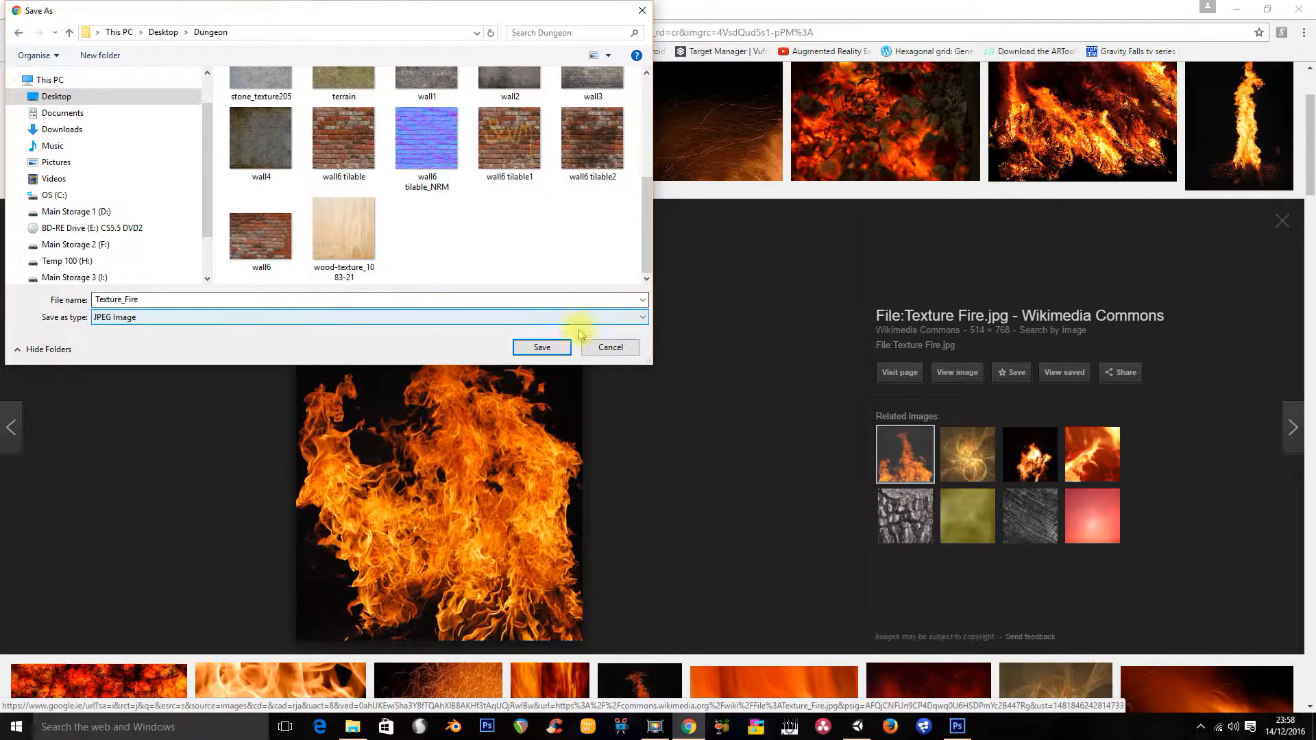
{"action": "left_click", "coordinate": [556, 350]}
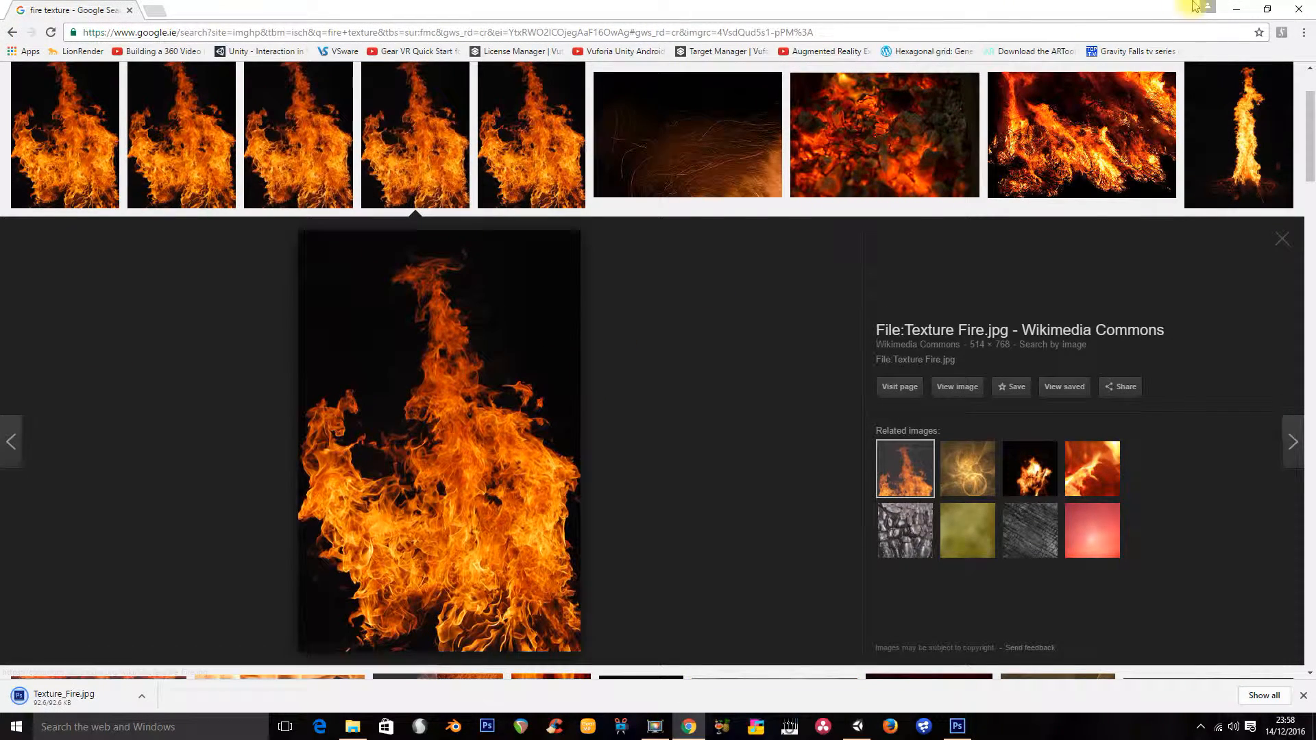
Step: Switch back to Unity and import Texture_Fire from the Desktop's Dungeon folder into the textures folder under Materials
{"action": "left_click", "coordinate": [1235, 11]}
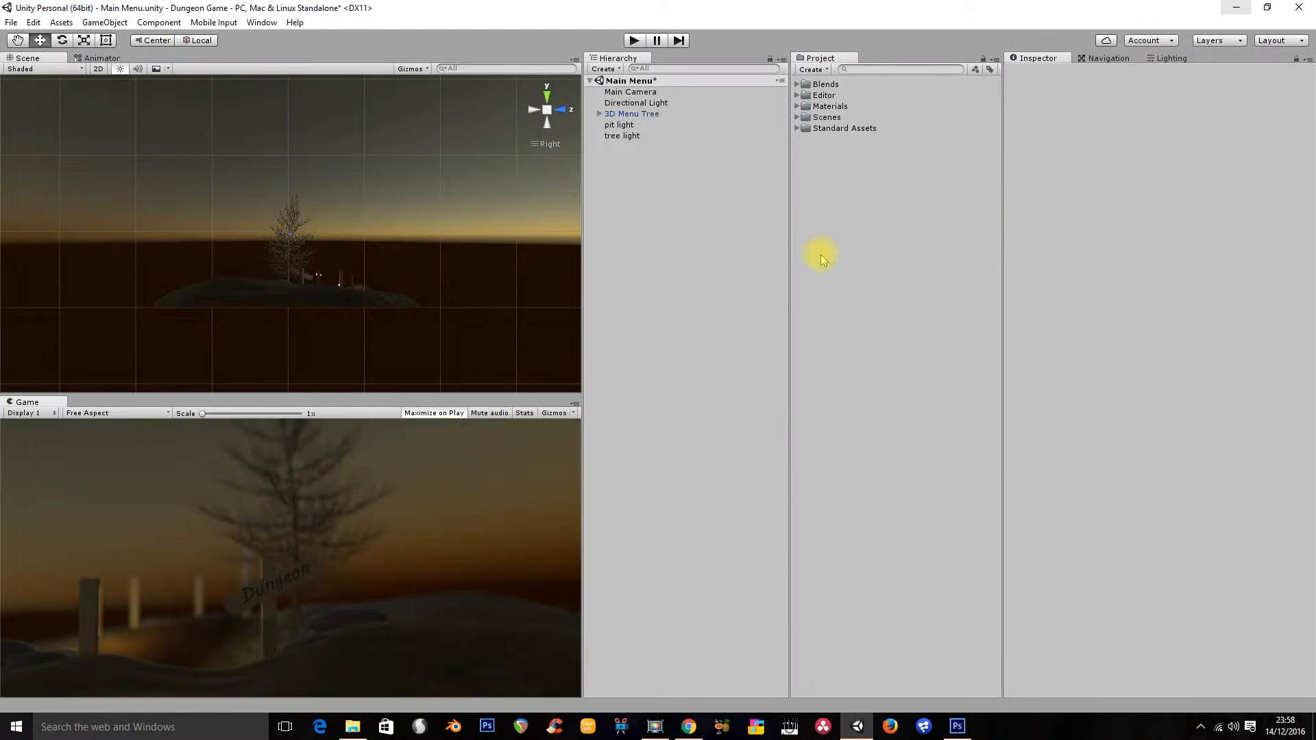
{"action": "left_click", "coordinate": [797, 106]}
{"action": "left_click", "coordinate": [810, 118]}
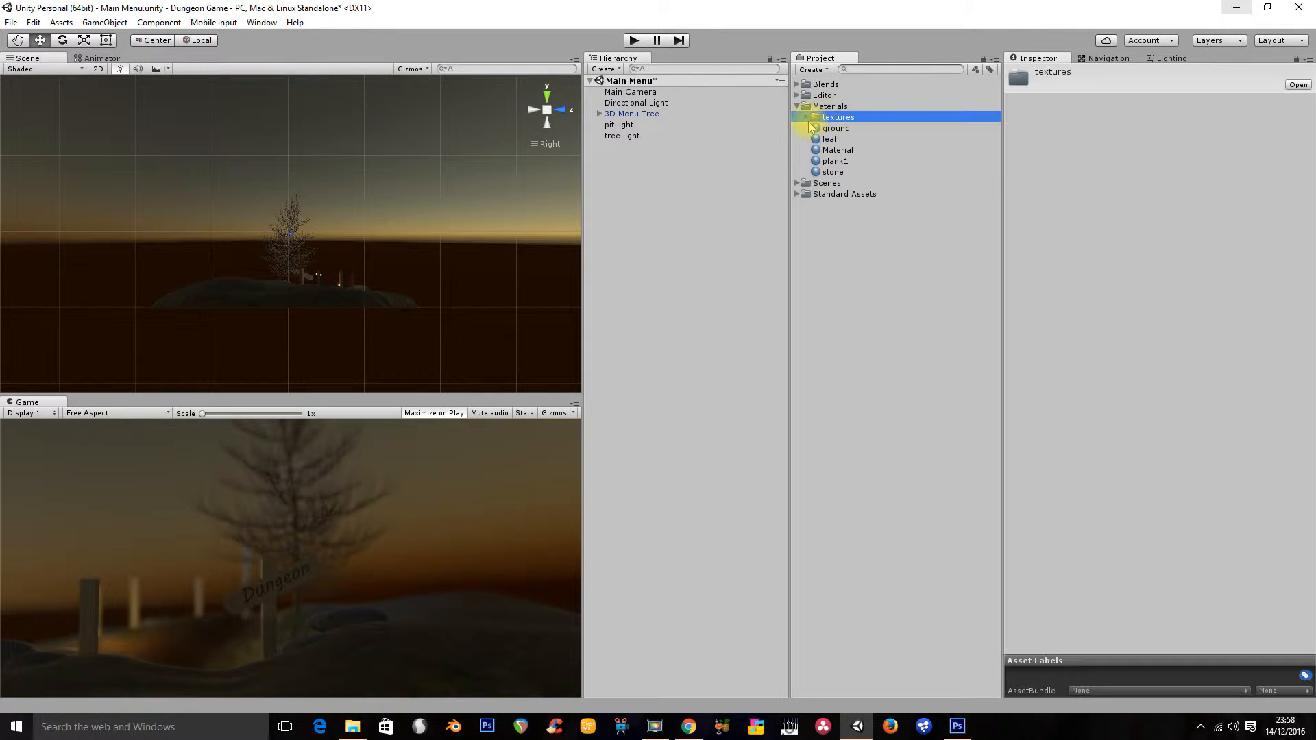
{"action": "right_click", "coordinate": [836, 121]}
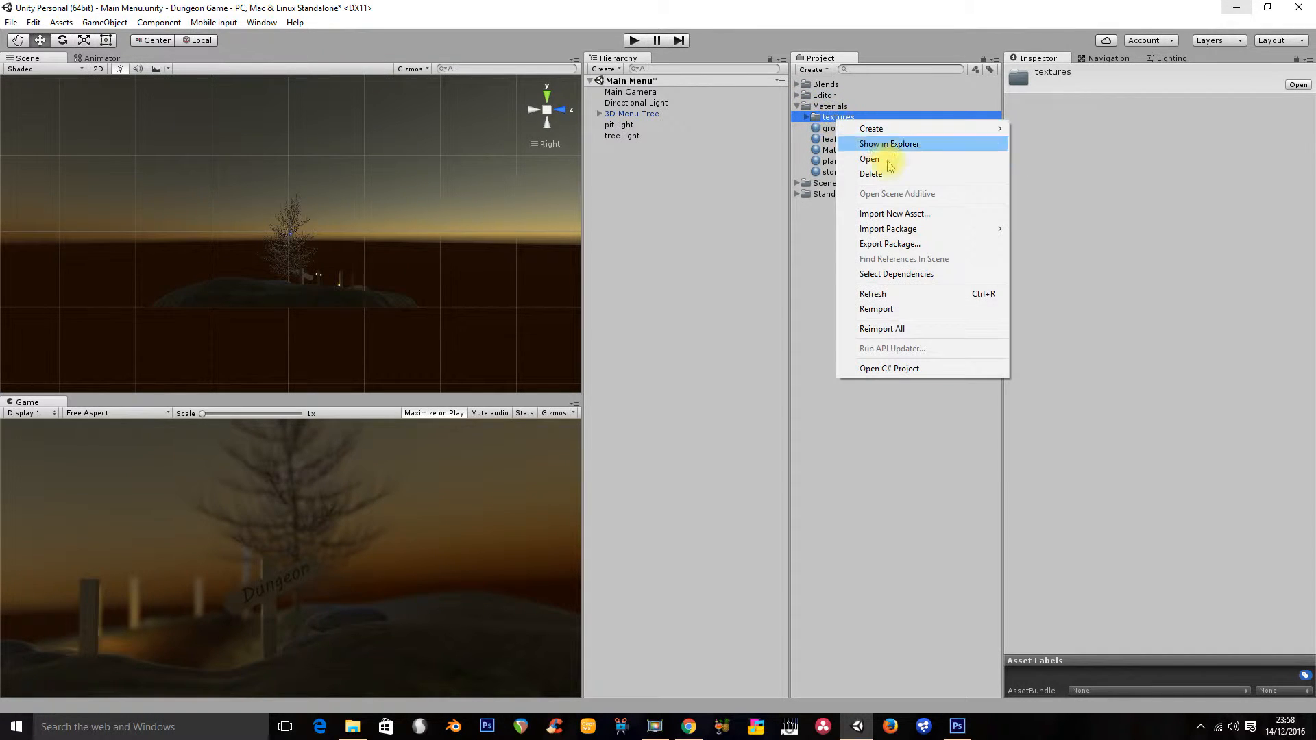
{"action": "left_click", "coordinate": [903, 215]}
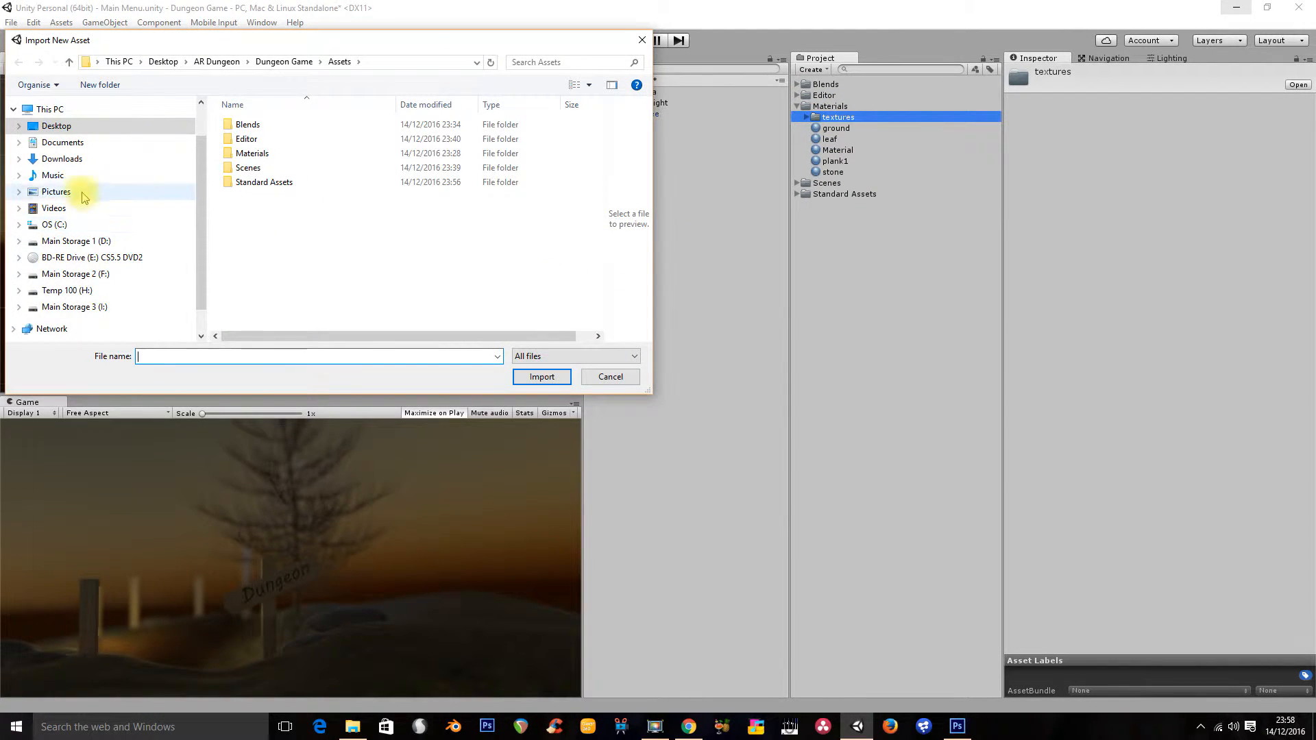
{"action": "left_click", "coordinate": [140, 126]}
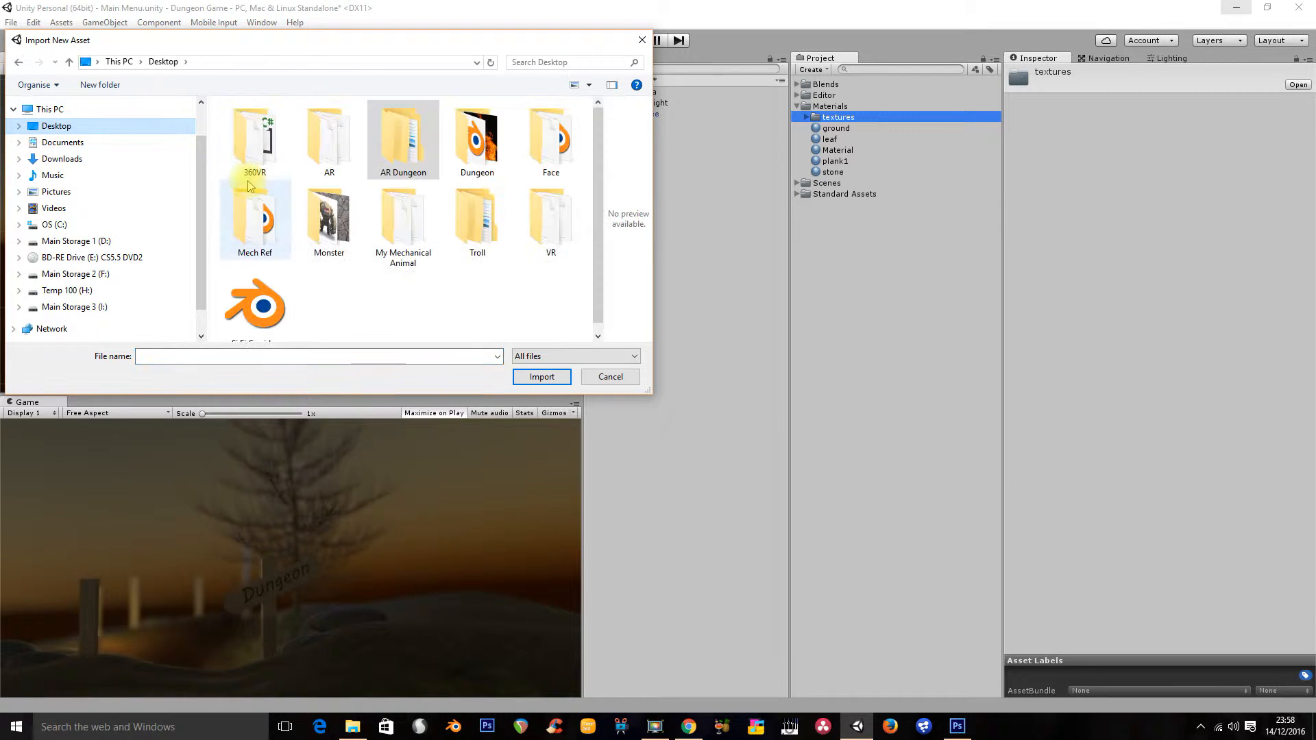
{"action": "double_click", "coordinate": [477, 141]}
{"action": "left_click_drag", "start_coordinate": [597, 140], "coordinate": [599, 228]}
{"action": "left_click", "coordinate": [476, 278]}
{"action": "left_click", "coordinate": [542, 376]}
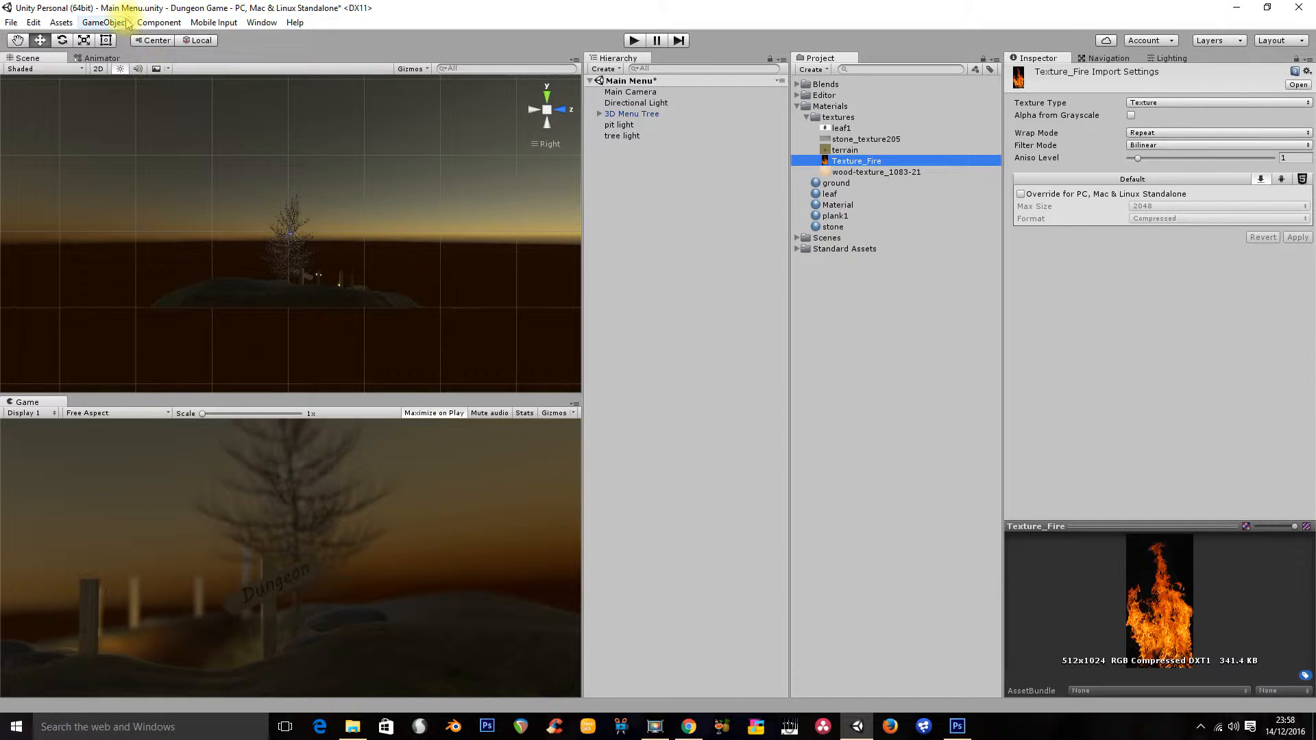
Step: Add a particle system to the scene and move it into the pit, at about Y 0.21 and Z 5.02
{"action": "left_click", "coordinate": [104, 22]}
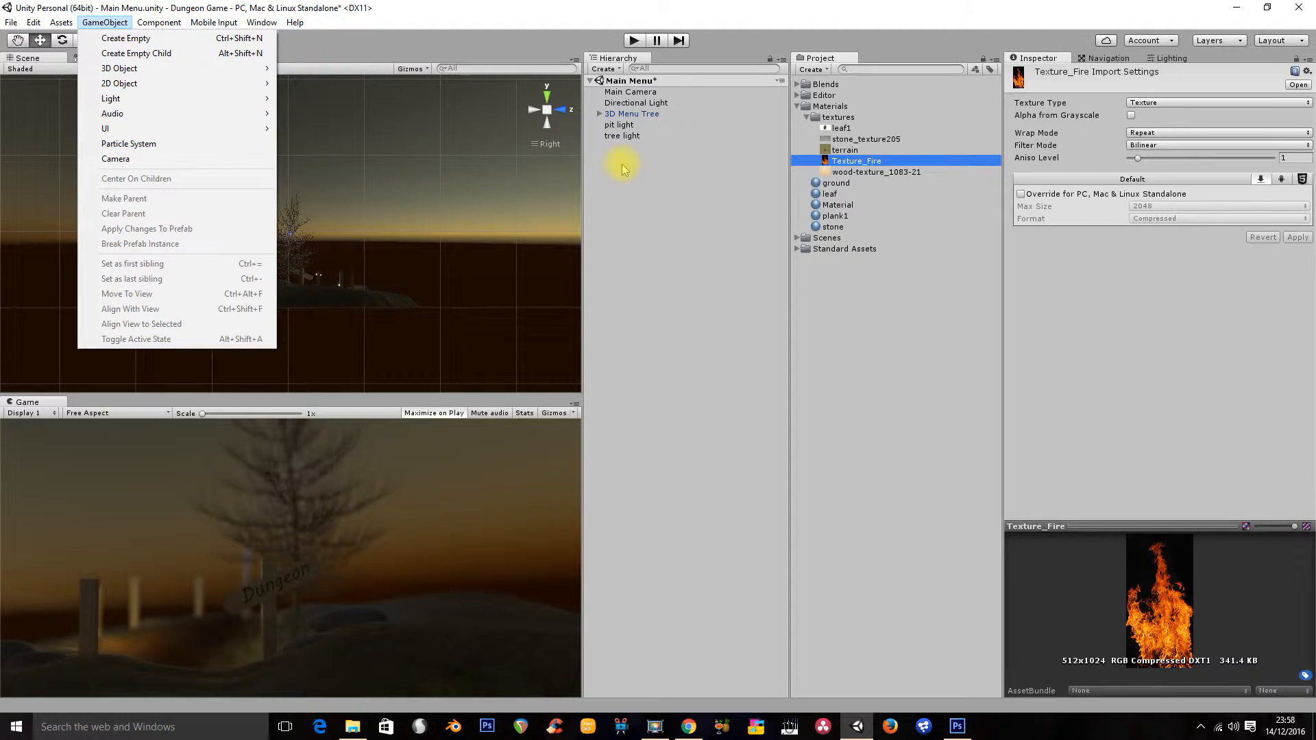
{"action": "left_click", "coordinate": [198, 149]}
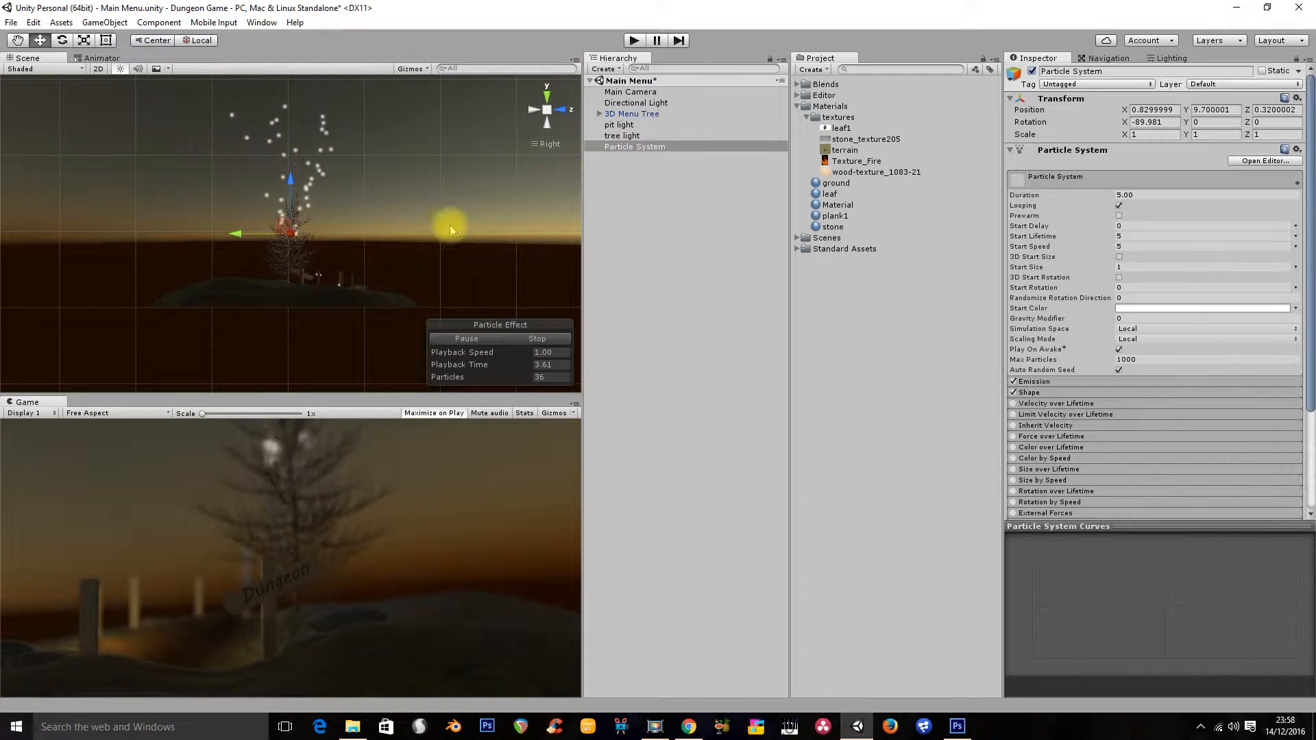
{"action": "left_click", "coordinate": [535, 107]}
{"action": "left_click_drag", "start_coordinate": [287, 176], "coordinate": [281, 228]}
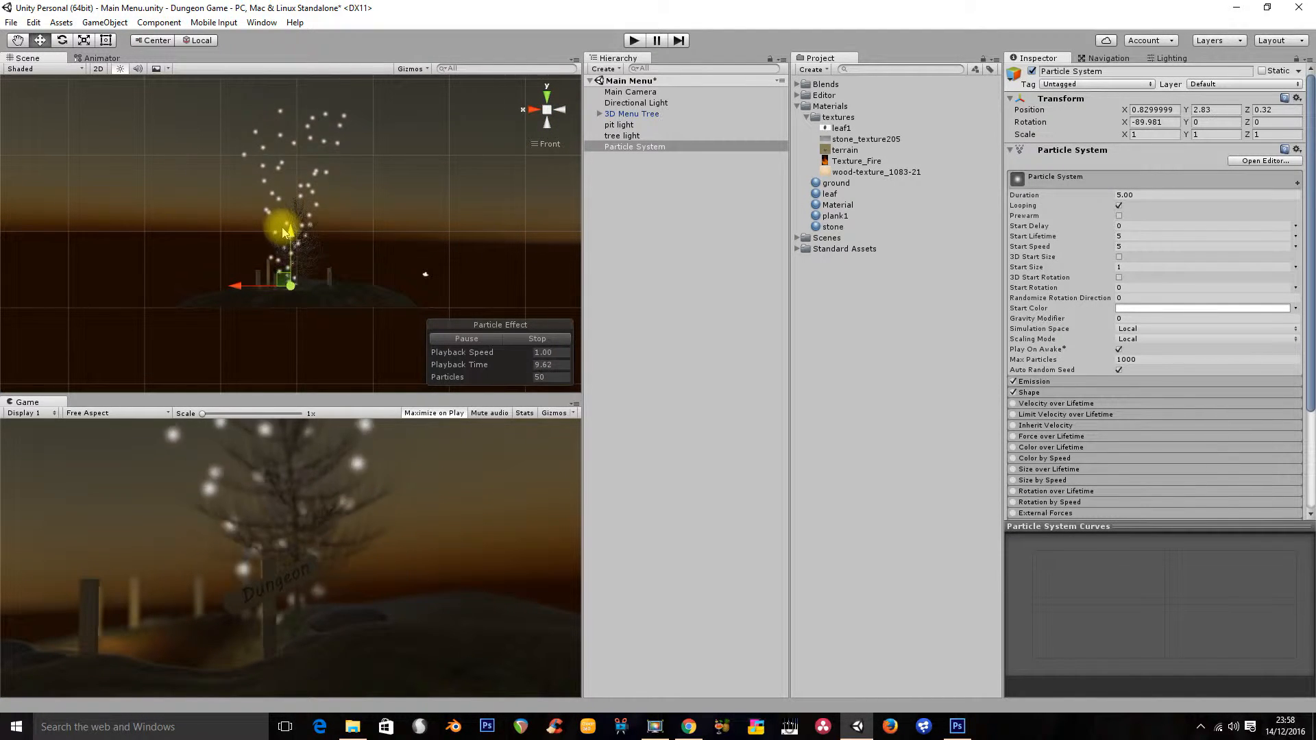
{"action": "left_click", "coordinate": [527, 111]}
{"action": "left_click_drag", "start_coordinate": [344, 287], "coordinate": [309, 290]}
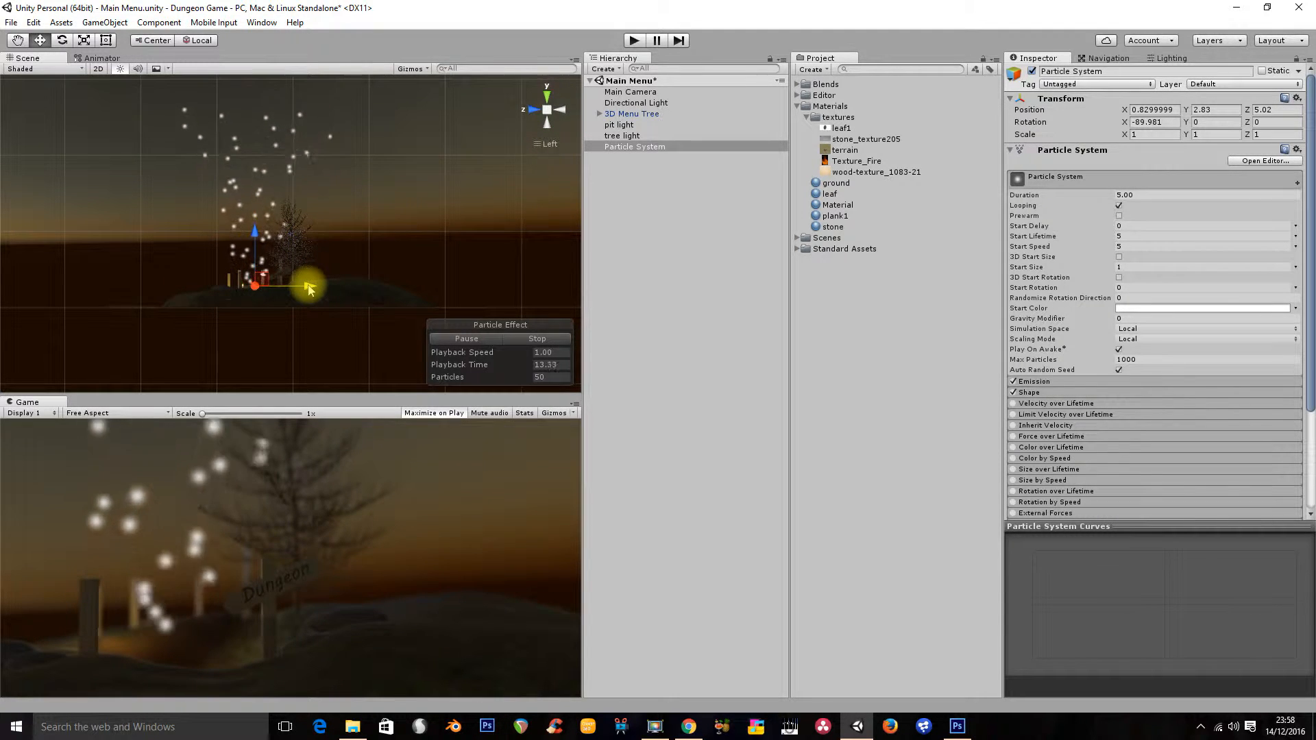
{"action": "left_click_drag", "start_coordinate": [256, 228], "coordinate": [259, 247]}
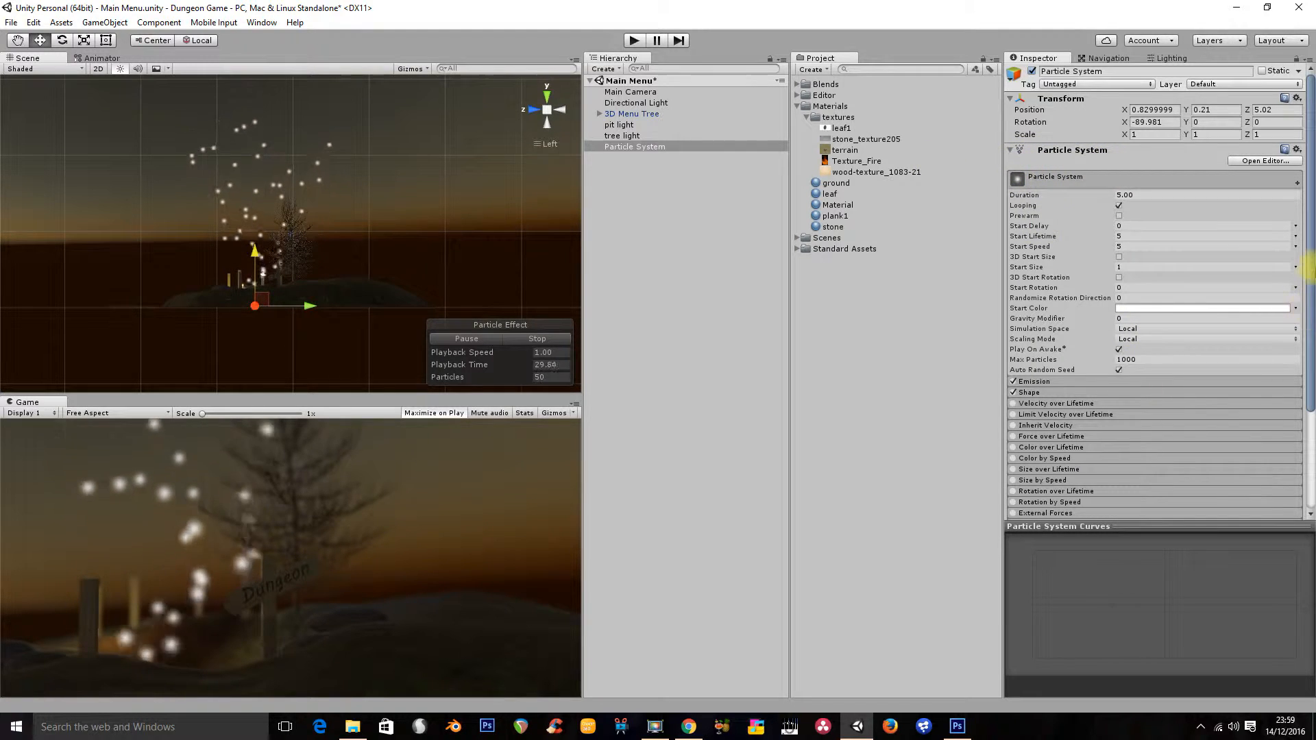
Step: Set the particle system's Start Lifetime to 1.5 and its Start Speed to 10
{"action": "left_click_drag", "start_coordinate": [1141, 526], "coordinate": [1134, 601]}
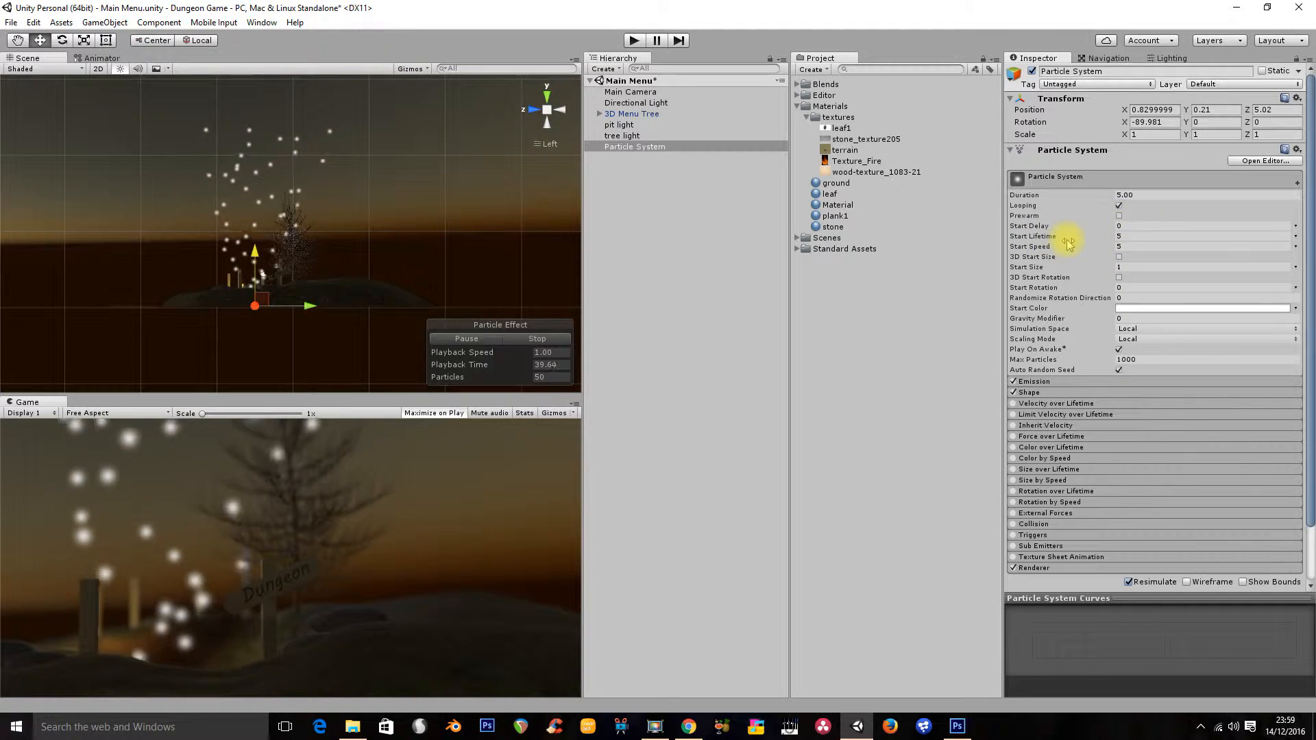
{"action": "mouse_move", "coordinate": [1041, 198]}
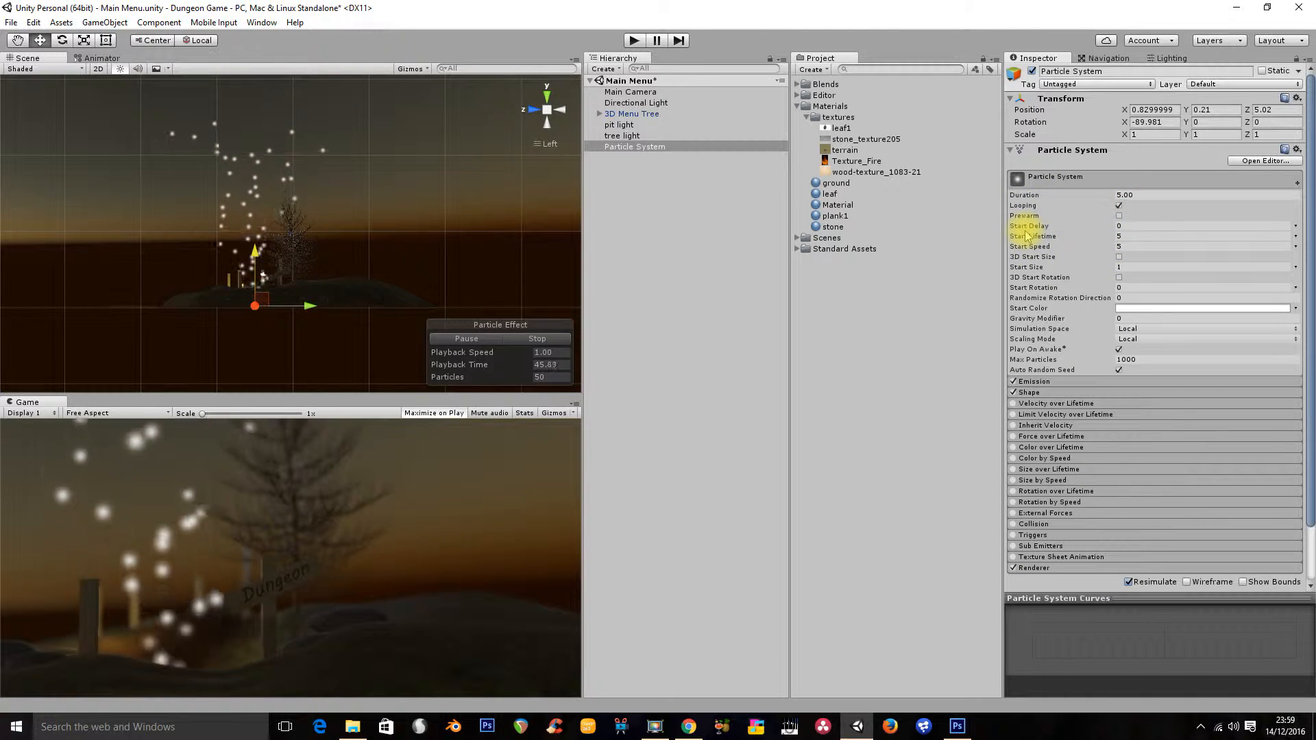
{"action": "left_click_drag", "start_coordinate": [1073, 233], "coordinate": [994, 235]}
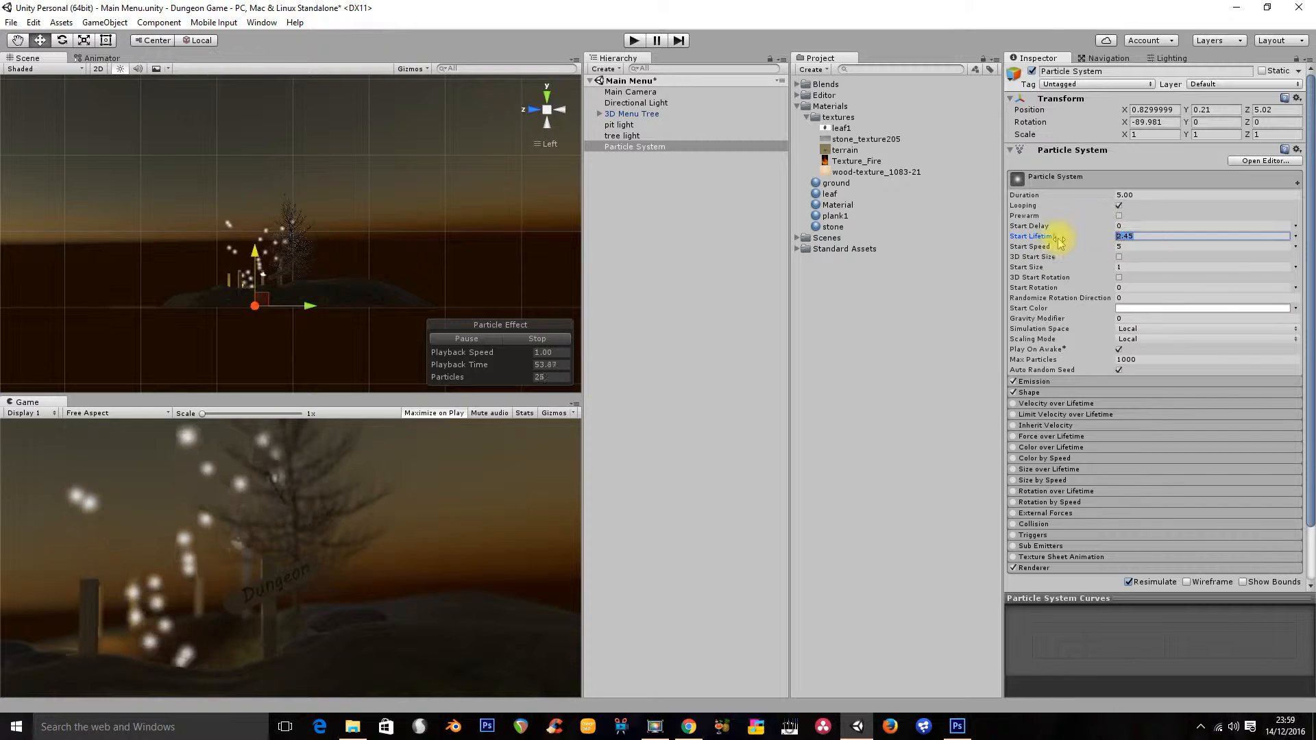
{"action": "left_click_drag", "start_coordinate": [1156, 239], "coordinate": [1095, 234]}
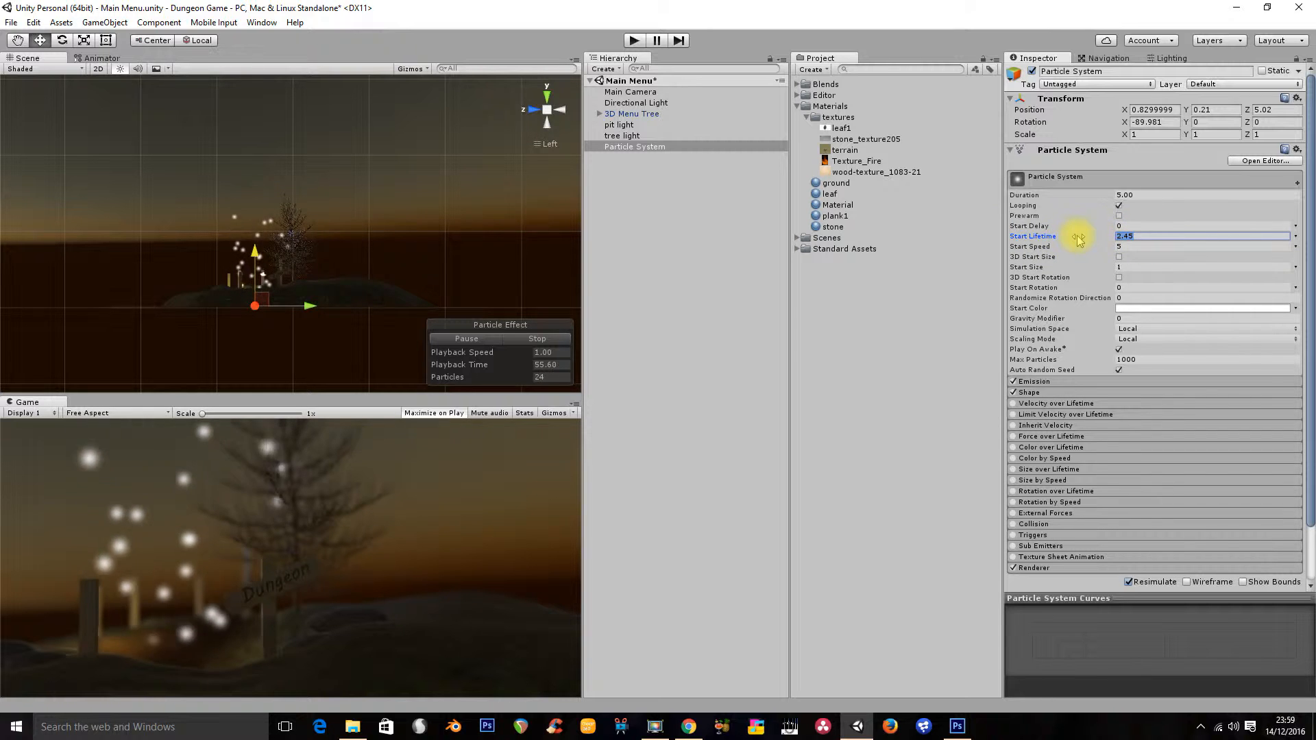
{"action": "type", "text": "1.5"}
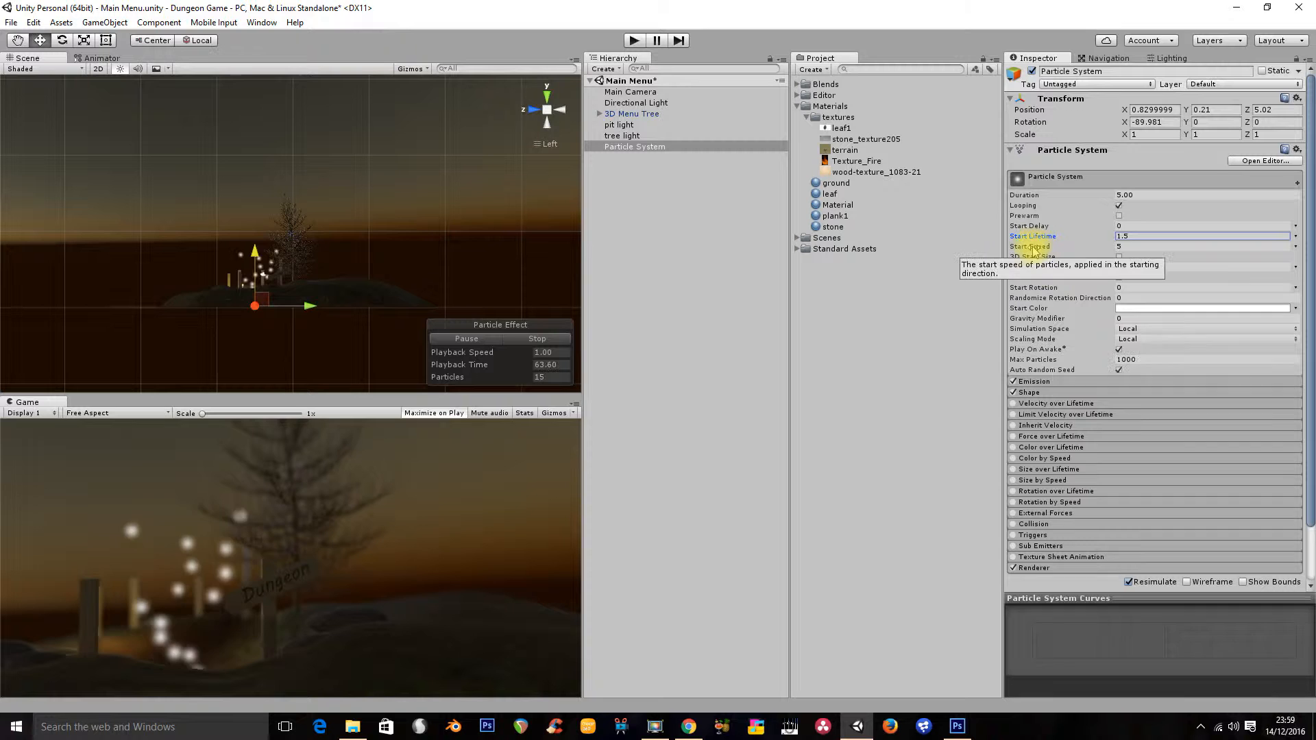
{"action": "left_click_drag", "start_coordinate": [1127, 247], "coordinate": [1110, 249]}
{"action": "type", "text": "10"}
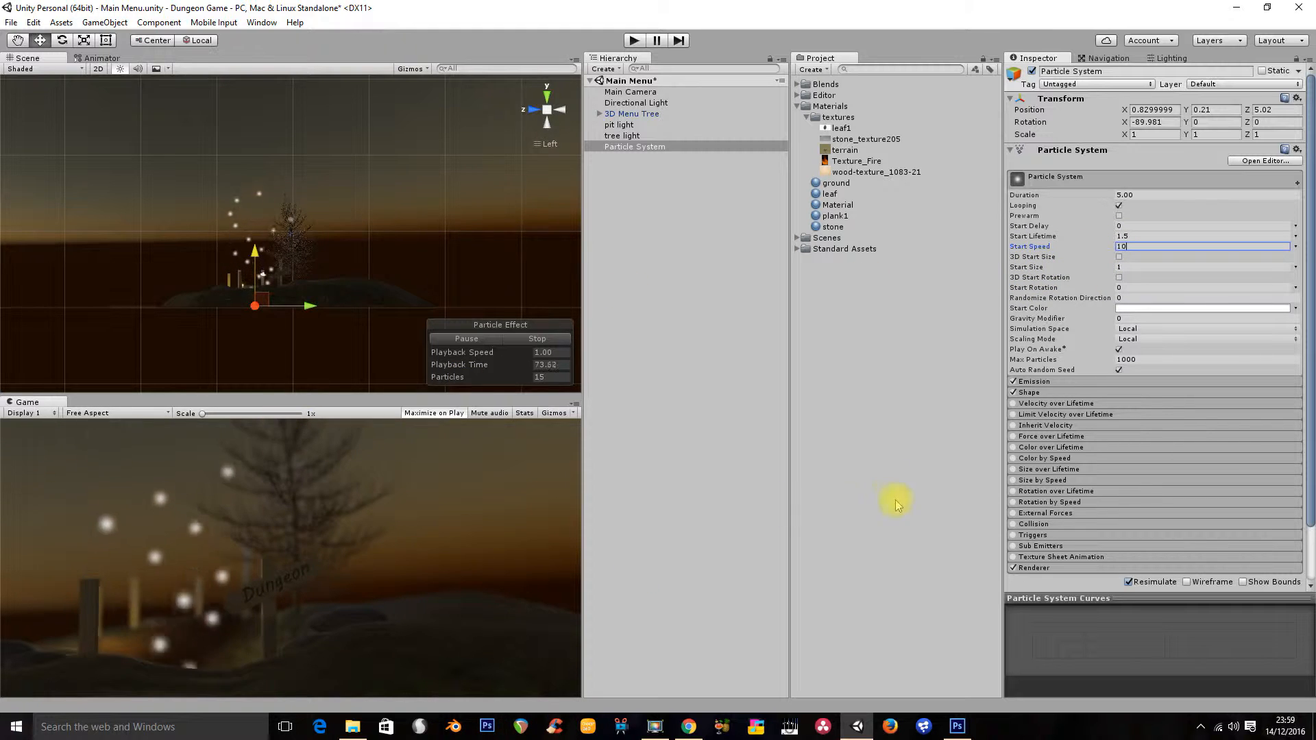
Step: Set the particles' Start Color to a dark orange-brown (67440FFF) and their Start Size to 3.56
{"action": "left_click", "coordinate": [1130, 308]}
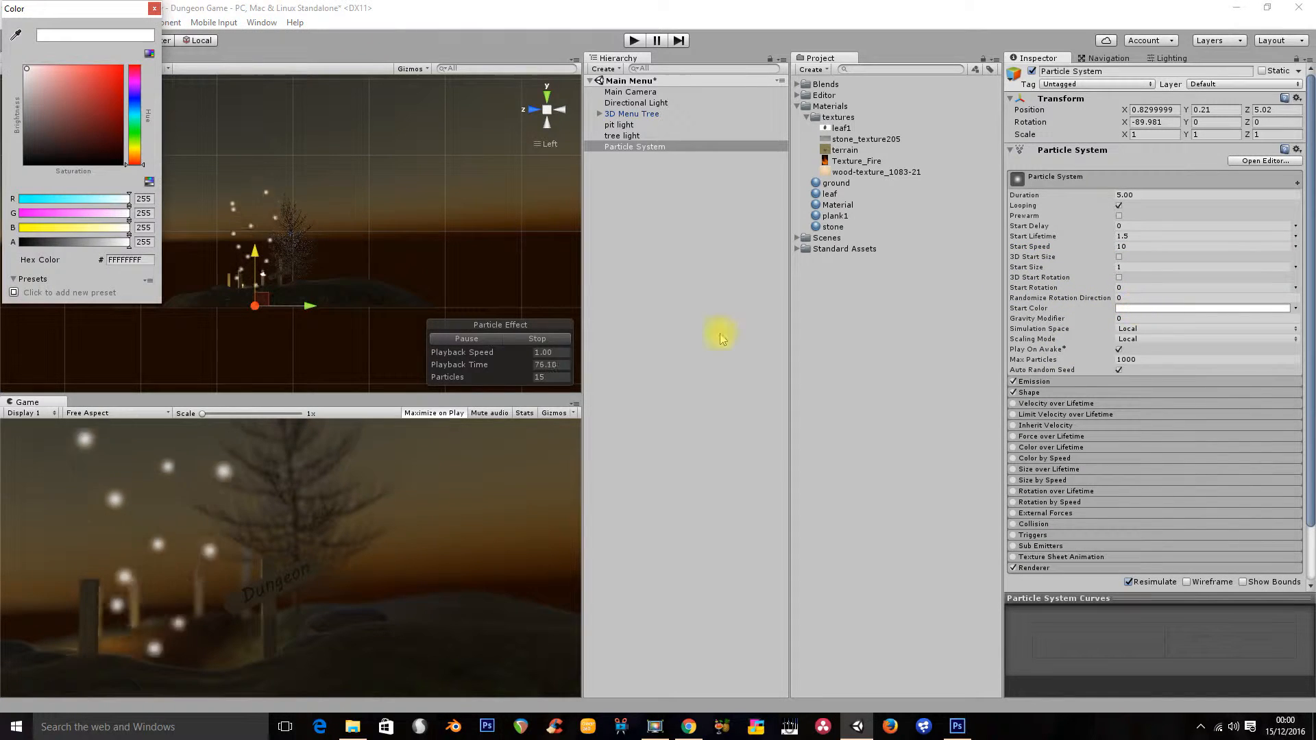
{"action": "left_click", "coordinate": [137, 151]}
{"action": "left_click_drag", "start_coordinate": [137, 157], "coordinate": [106, 125]}
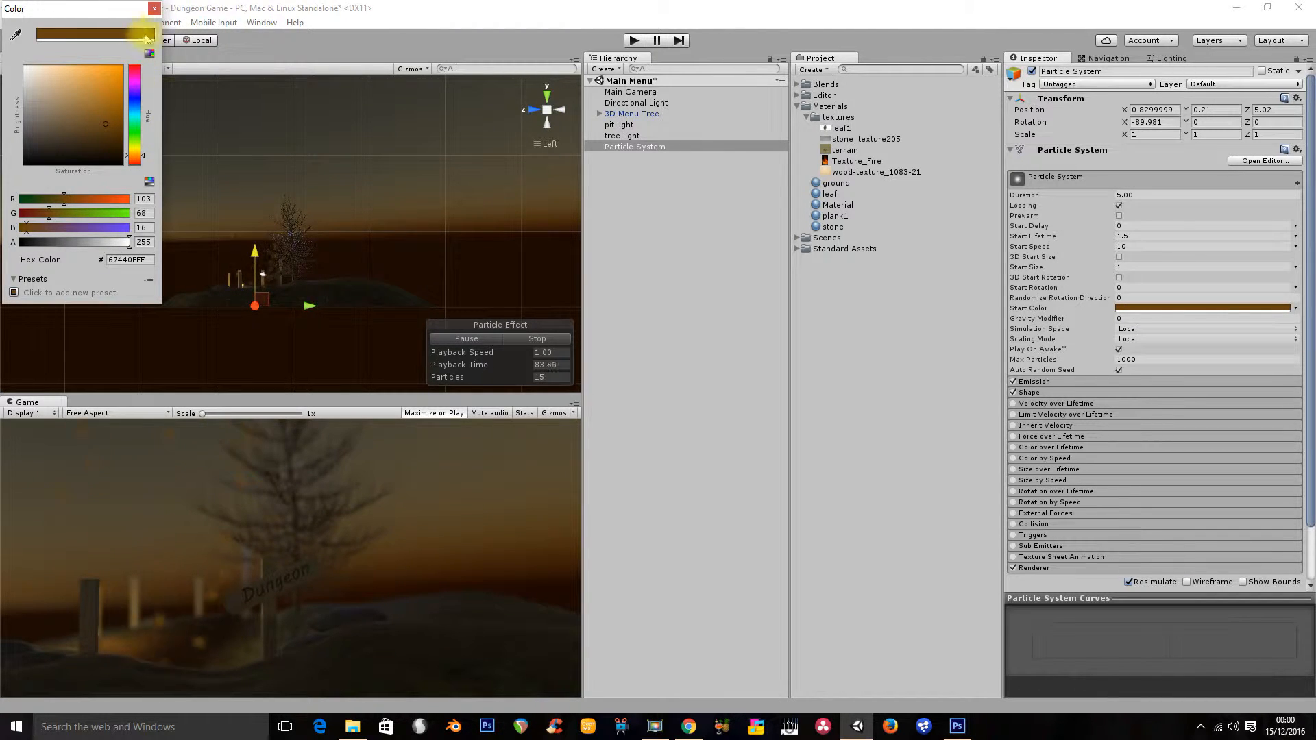
{"action": "left_click", "coordinate": [155, 9]}
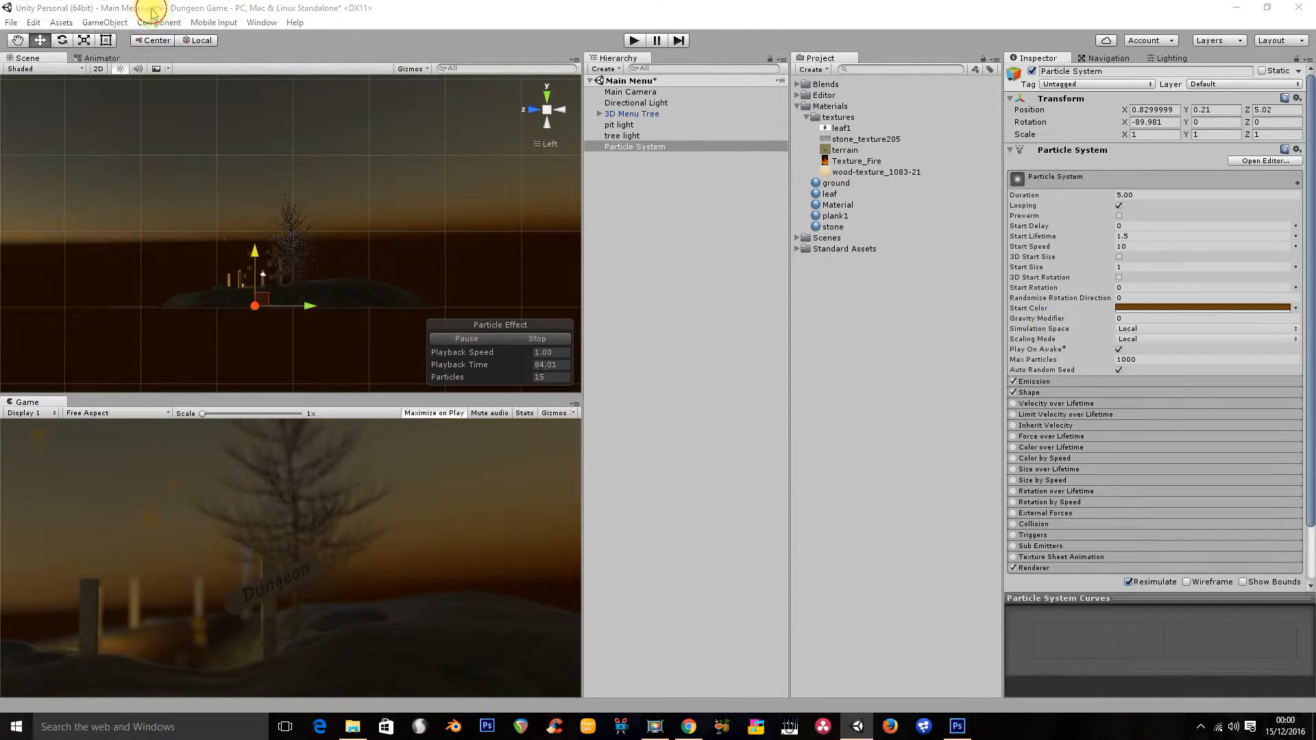
{"action": "left_click", "coordinate": [1048, 268]}
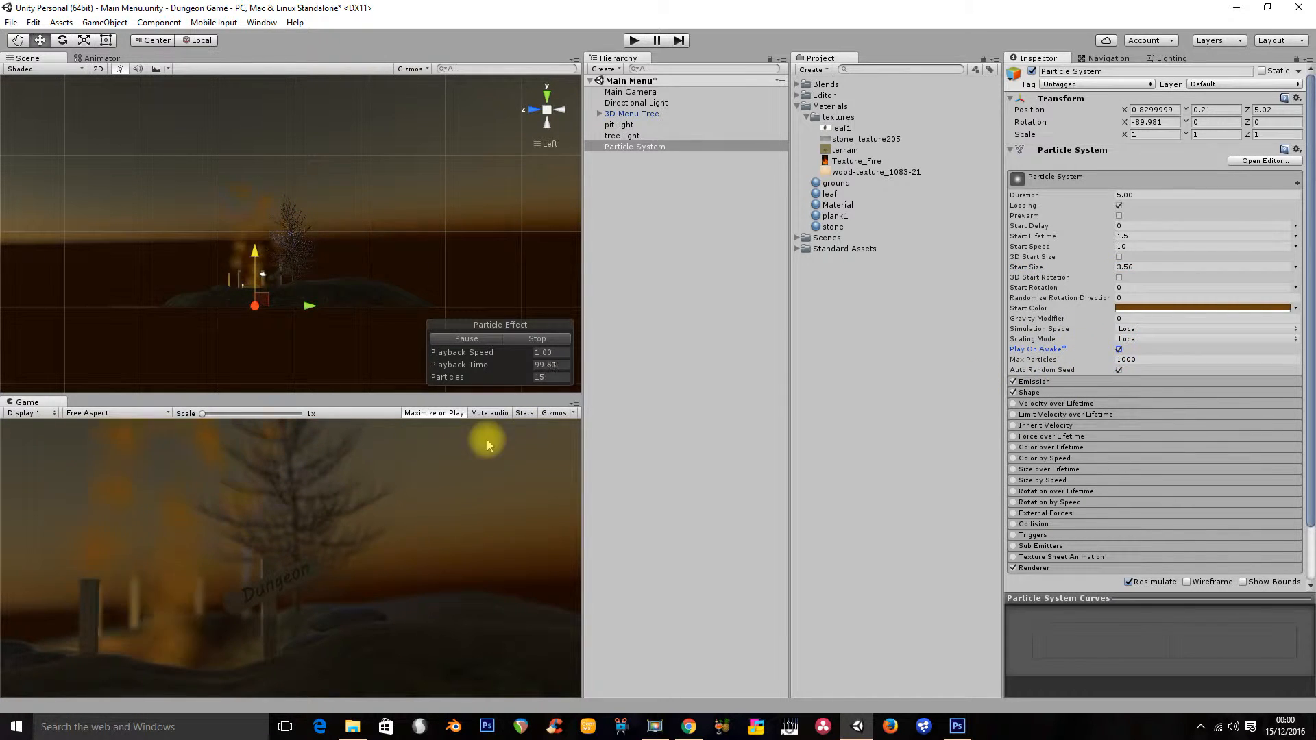
Step: Raise the emission rate of the particle system in the pit to make the fire denser
{"action": "left_click", "coordinate": [1041, 382]}
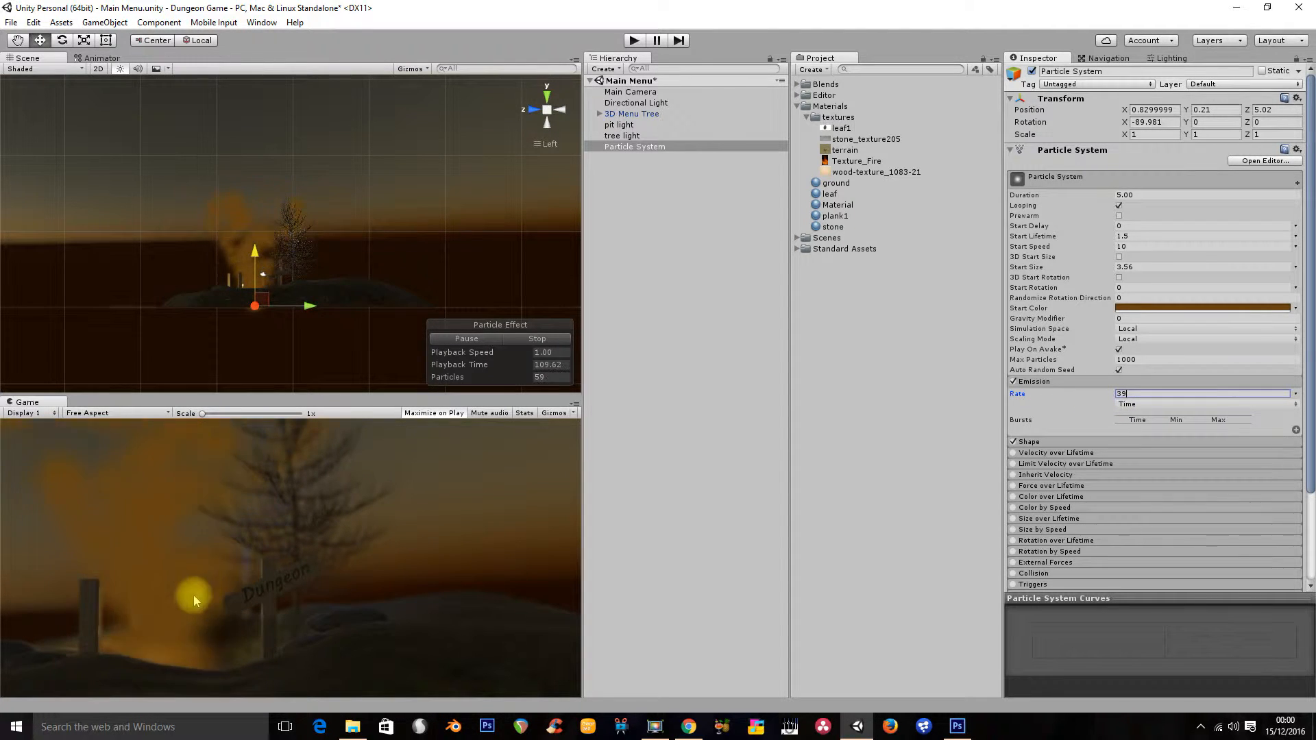
{"action": "left_click", "coordinate": [1096, 381]}
Step: Try the Sphere emission shape for the particle system and restore the Cone shape
{"action": "left_click", "coordinate": [1110, 392]}
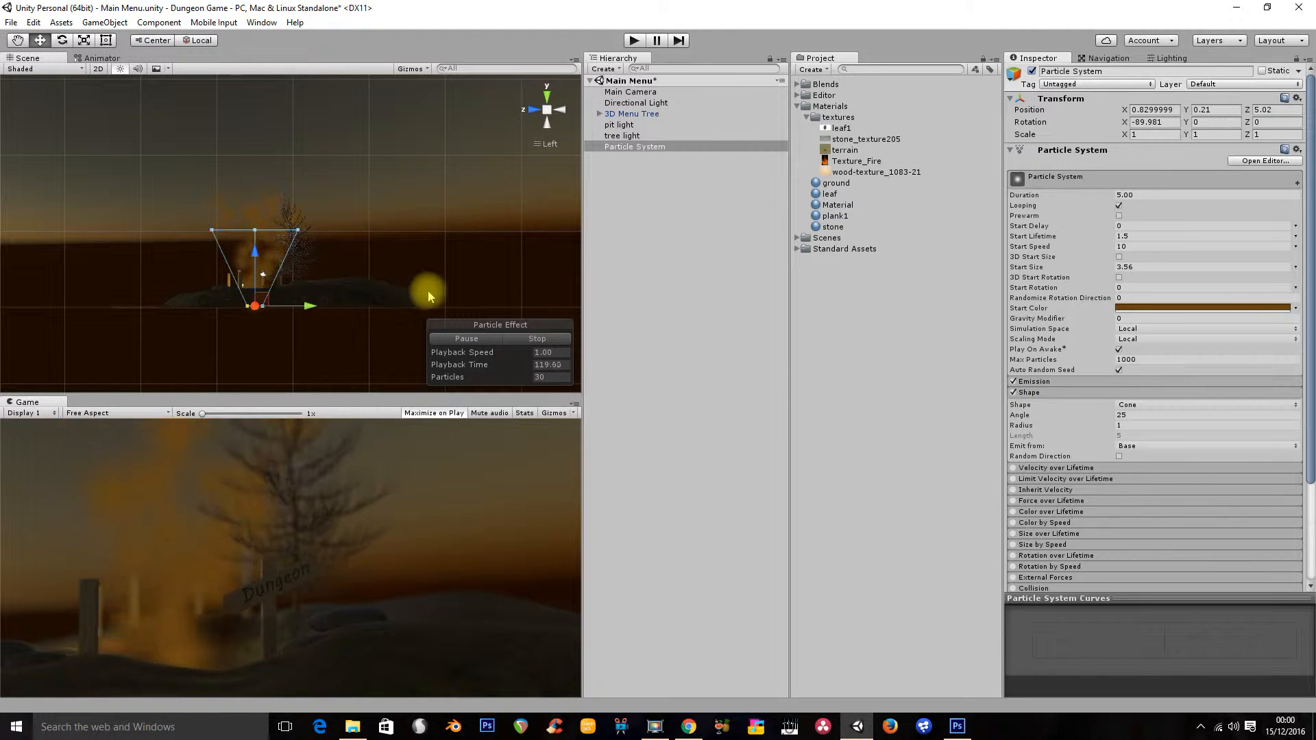
{"action": "middle_click_drag", "start_coordinate": [304, 283], "coordinate": [328, 247]}
{"action": "right_click_drag", "start_coordinate": [330, 252], "coordinate": [184, 230], "text": "alt"}
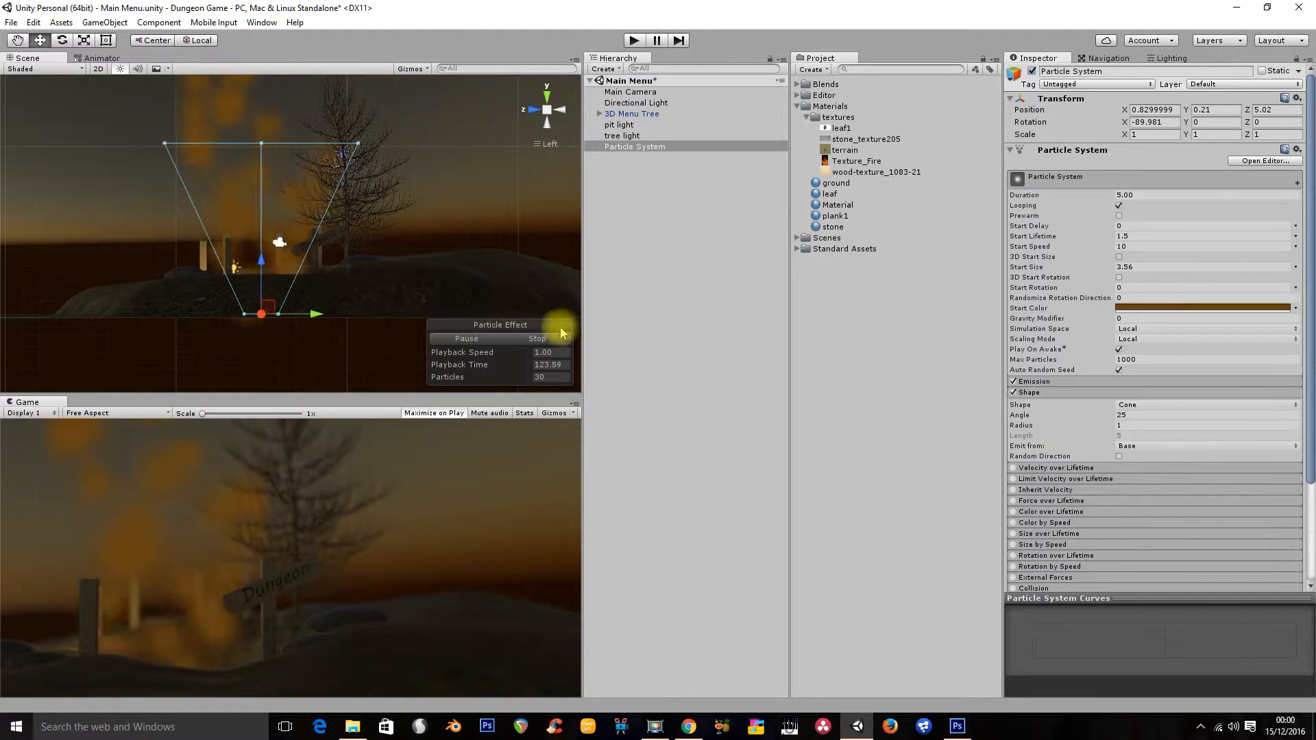
{"action": "left_click", "coordinate": [1141, 405]}
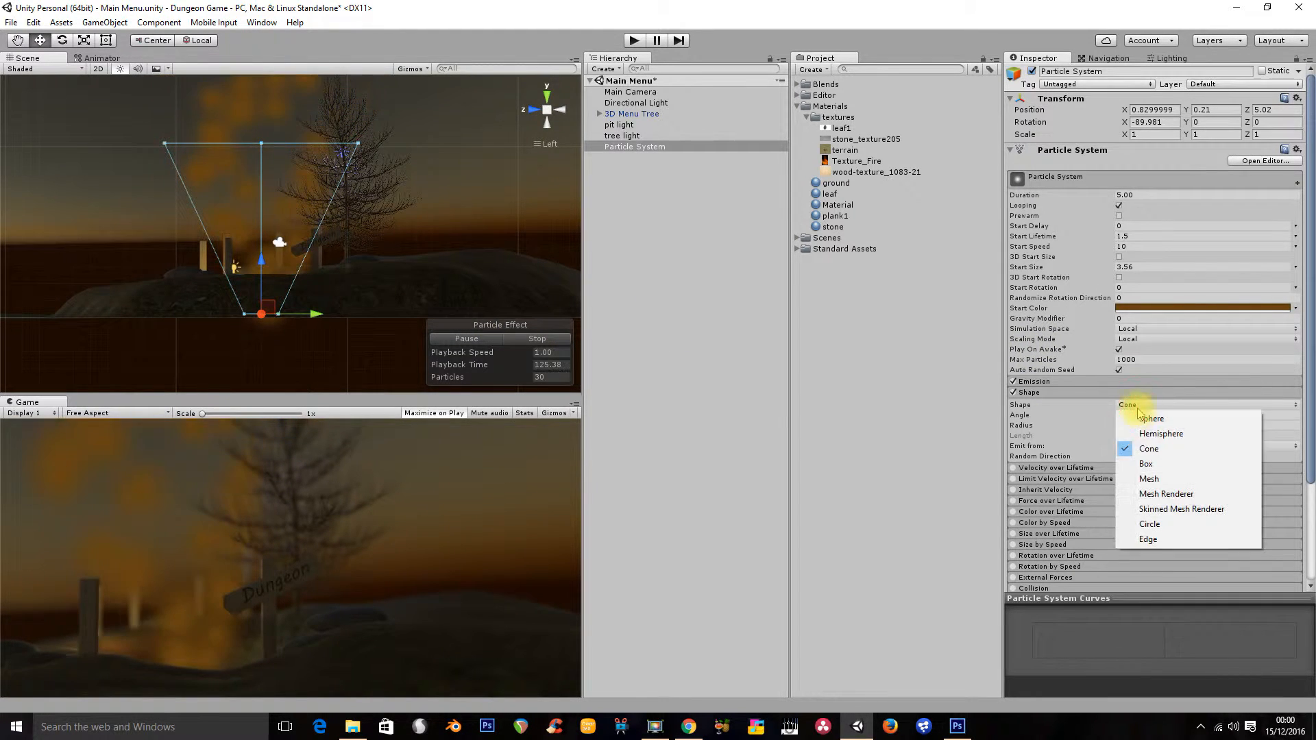
{"action": "left_click", "coordinate": [1154, 416]}
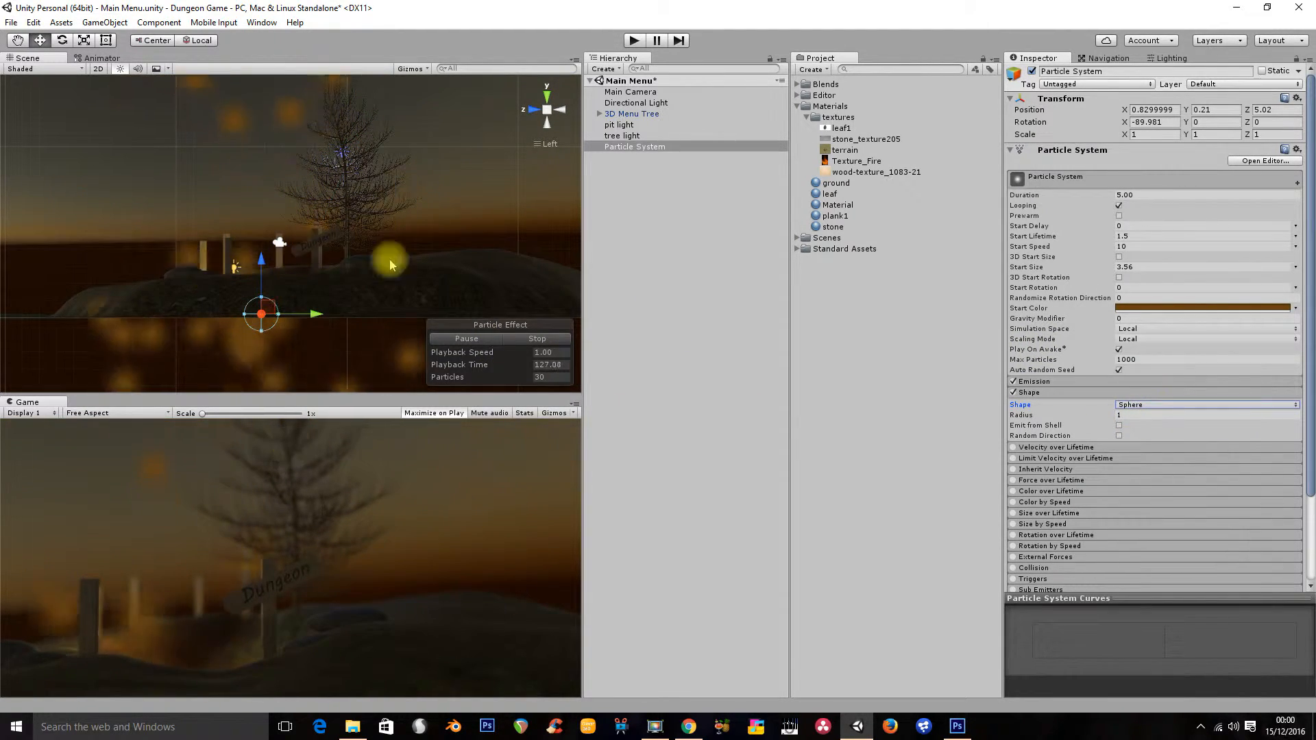
{"action": "left_click", "coordinate": [1190, 406]}
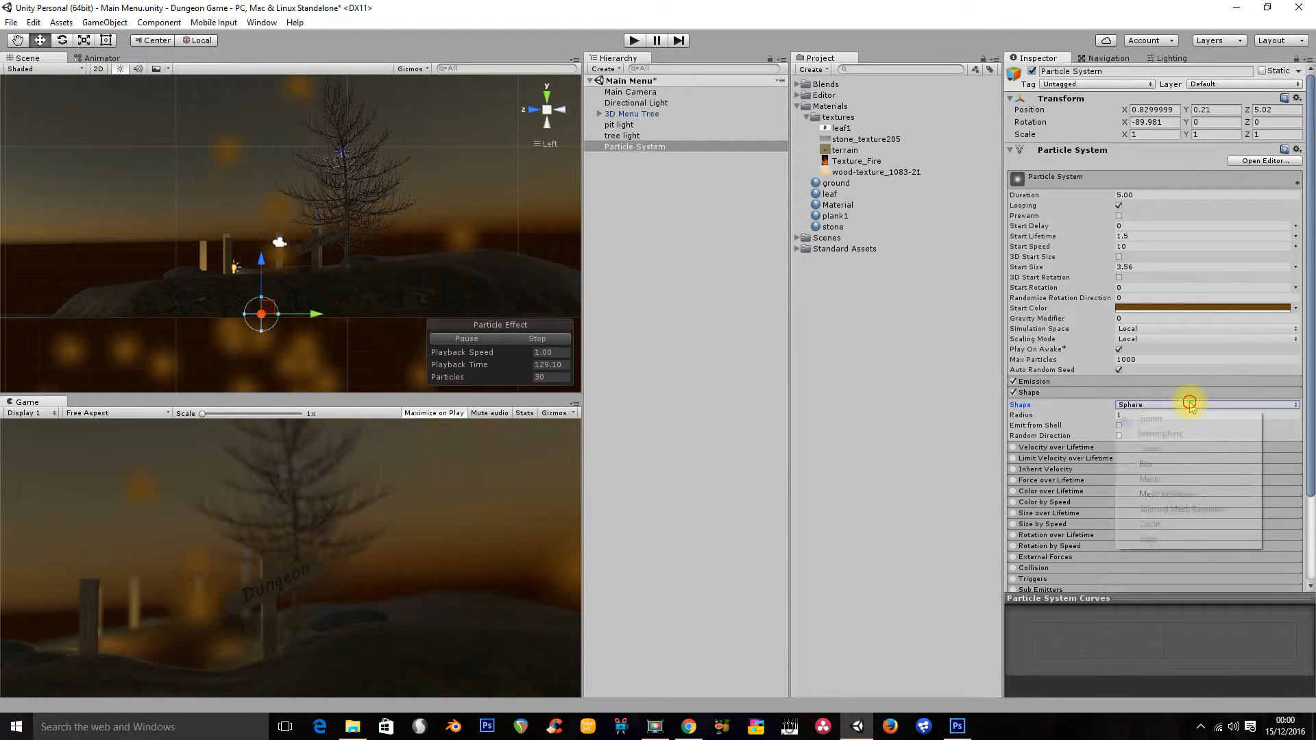
{"action": "left_click", "coordinate": [1182, 451]}
Step: Narrow the emission cone to an angle of 11.51 and a radius of 0.01
{"action": "left_click_drag", "start_coordinate": [1101, 416], "coordinate": [790, 414]}
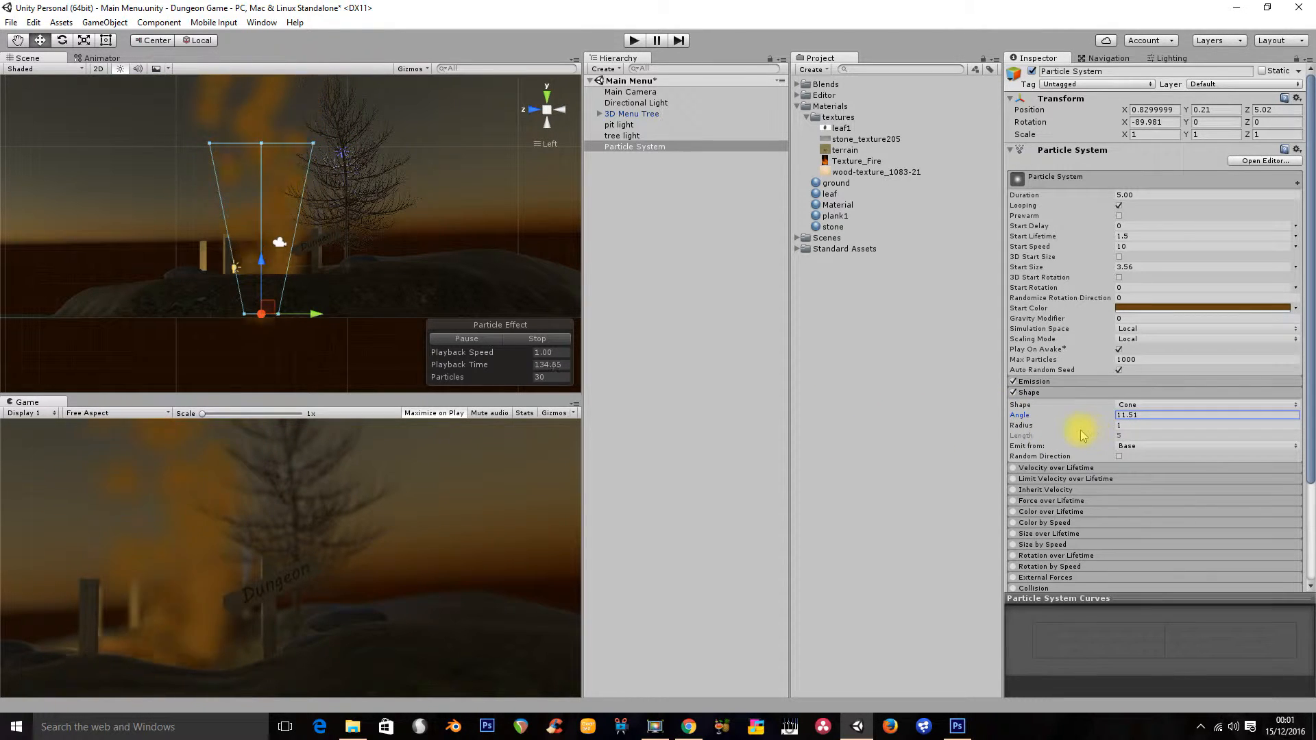
{"action": "left_click_drag", "start_coordinate": [1078, 428], "coordinate": [1068, 429]}
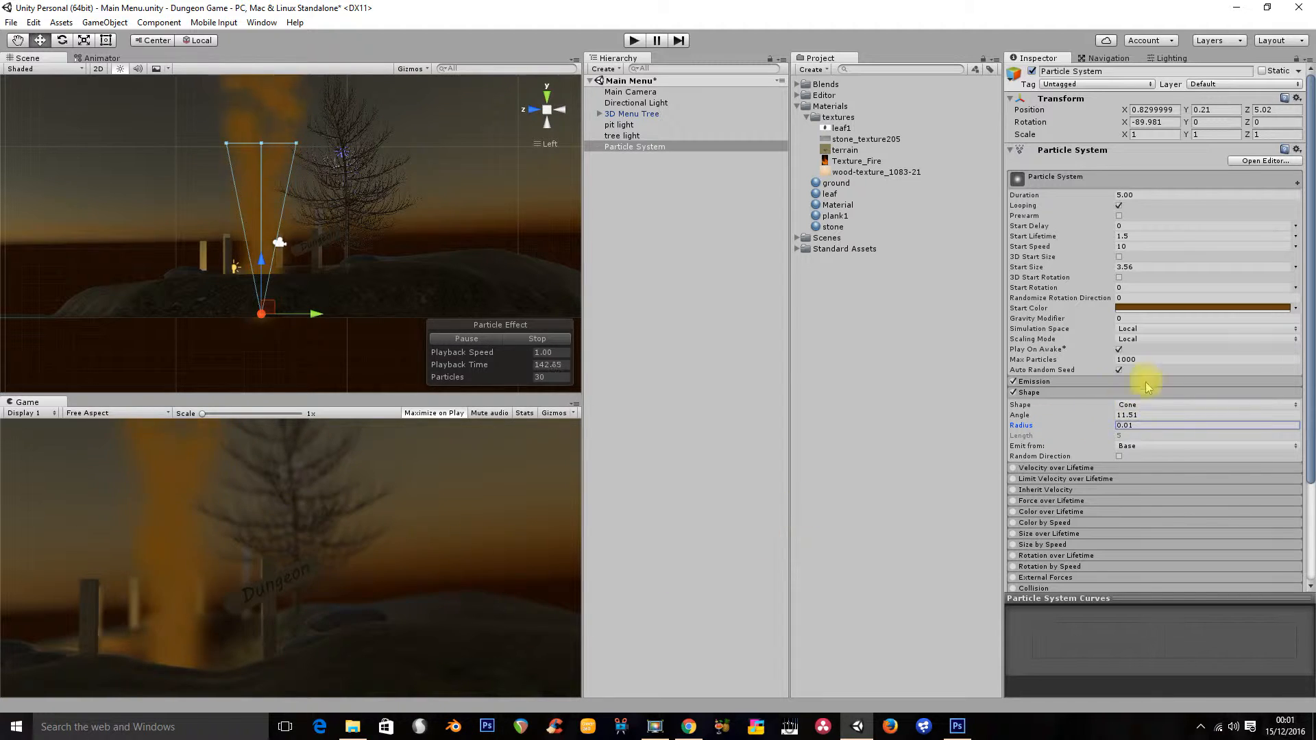
{"action": "left_click", "coordinate": [1080, 392]}
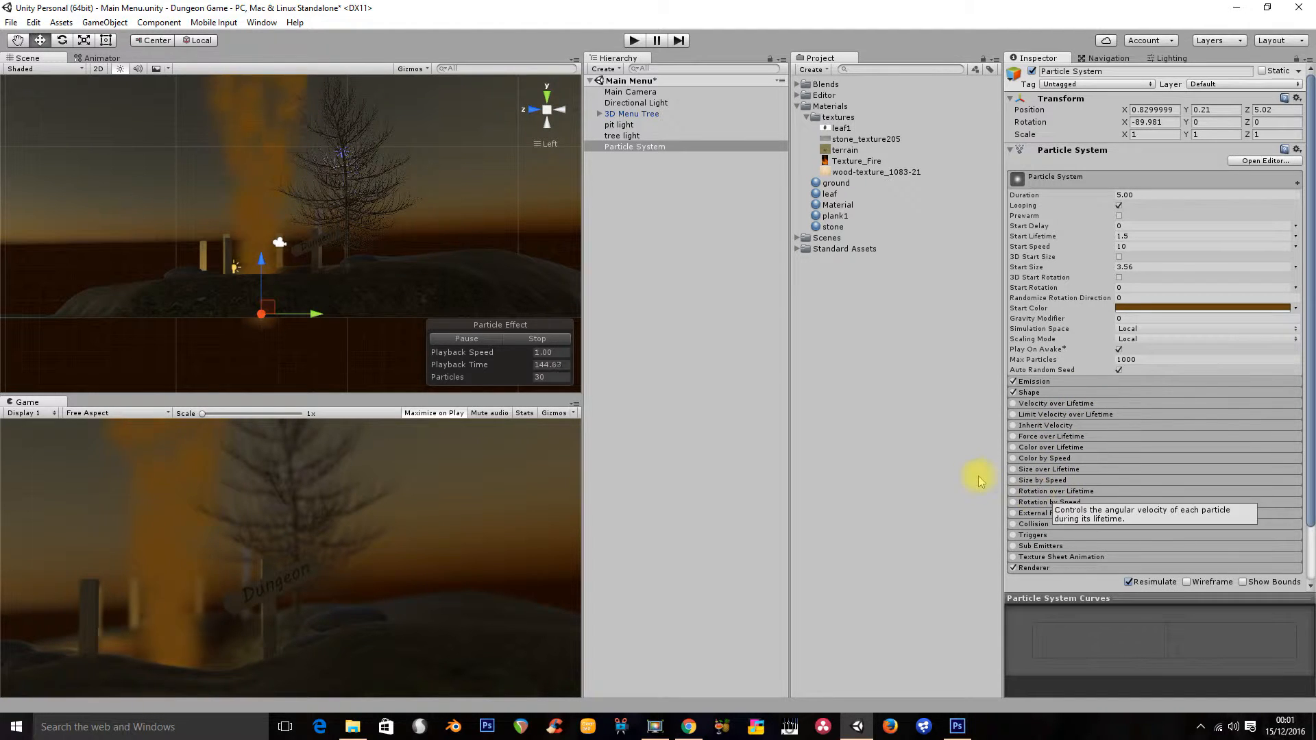
Step: Enable Size over Lifetime and shape its curve to fall from 1.0 to 0 at about three quarters of the particle lifetime
{"action": "left_click", "coordinate": [1013, 471]}
{"action": "left_click", "coordinate": [1013, 469]}
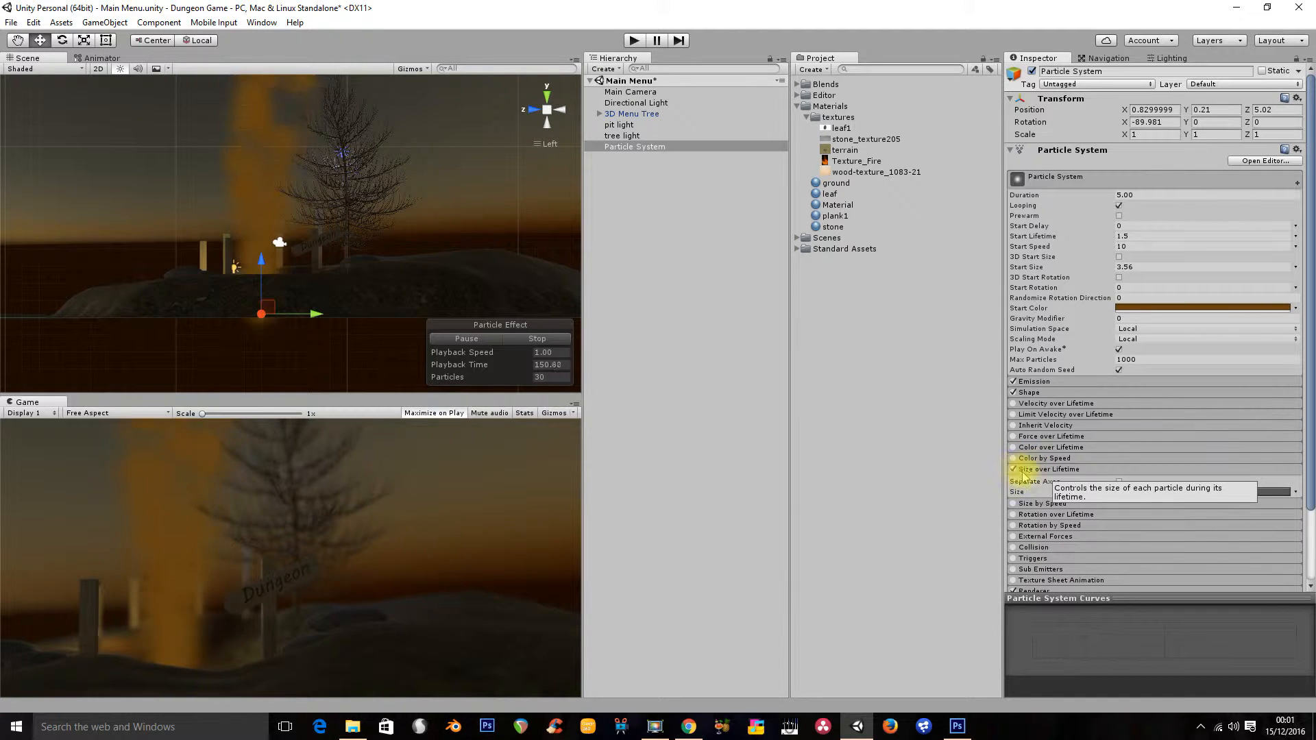
{"action": "left_click_drag", "start_coordinate": [1308, 450], "coordinate": [1263, 491]}
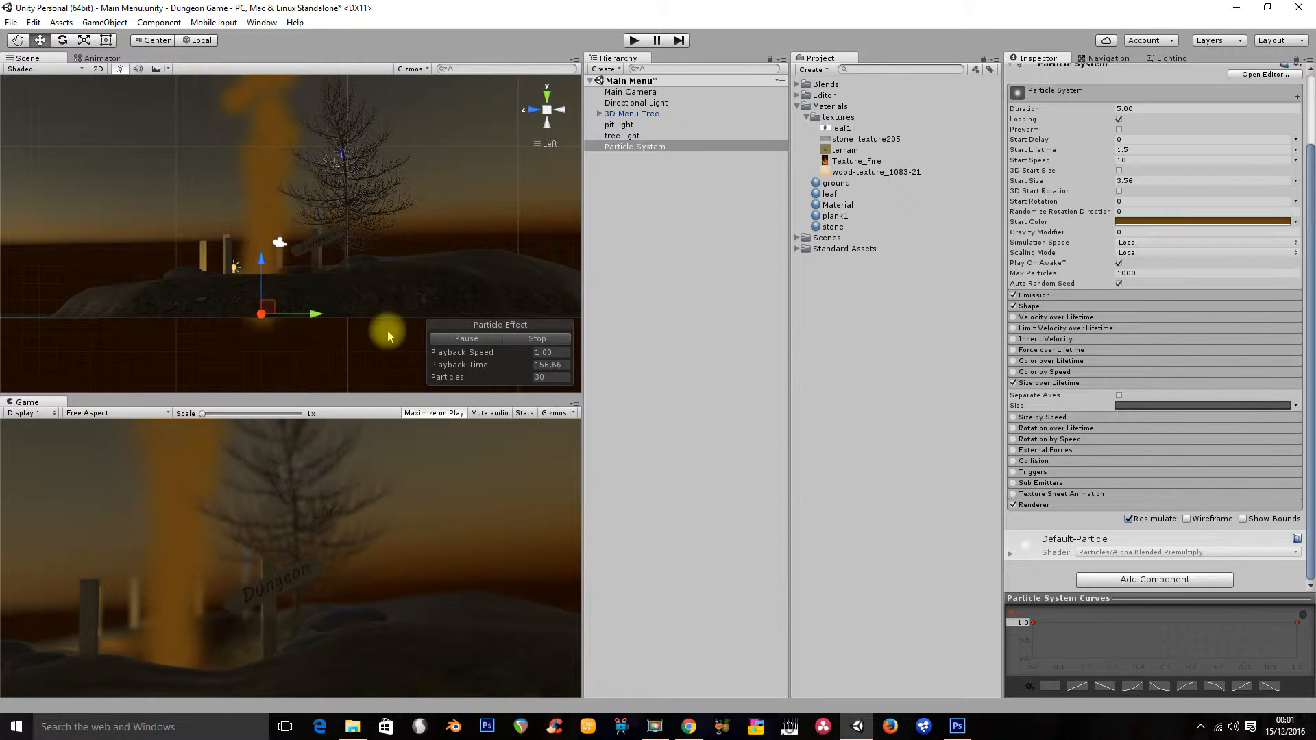
{"action": "middle_click_drag", "start_coordinate": [339, 204], "coordinate": [335, 230]}
{"action": "right_click_drag", "start_coordinate": [335, 230], "coordinate": [332, 42], "text": "alt"}
{"action": "left_click_drag", "start_coordinate": [1296, 622], "coordinate": [1302, 676]}
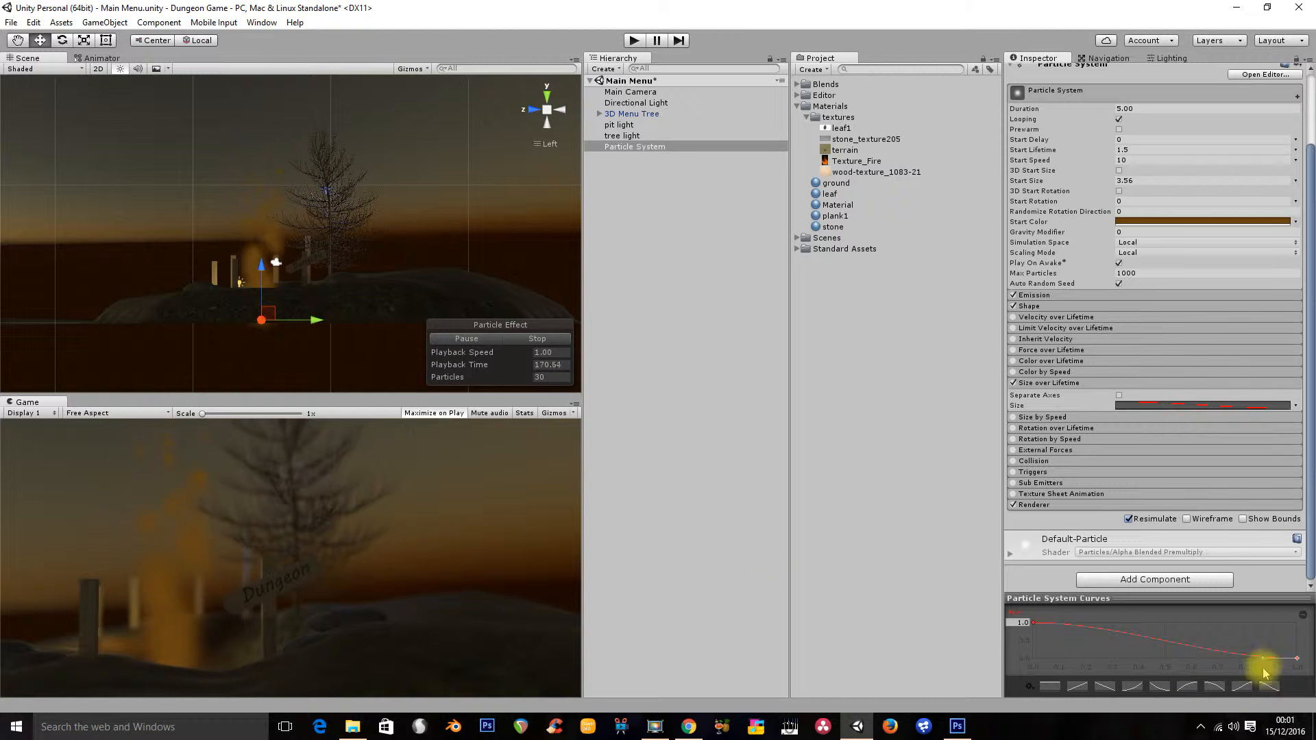
{"action": "left_click", "coordinate": [1298, 659]}
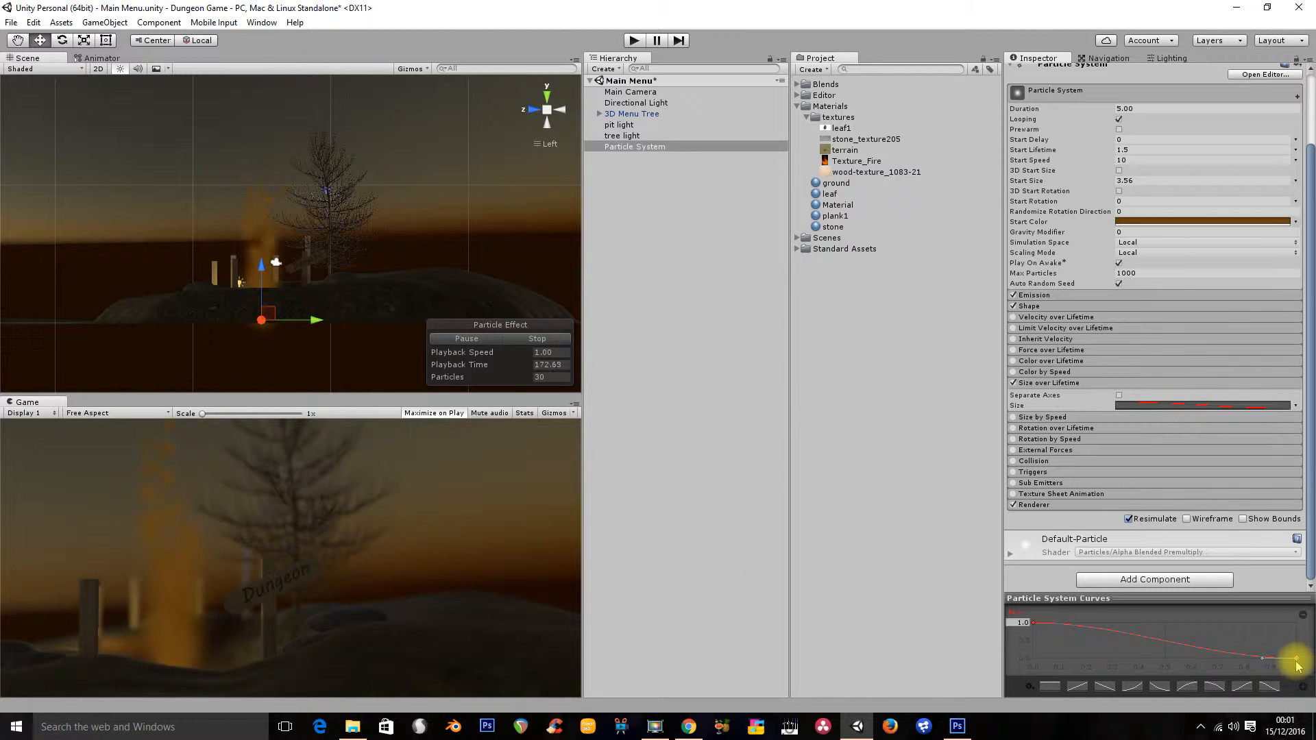
{"action": "left_click_drag", "start_coordinate": [1280, 666], "coordinate": [1232, 675]}
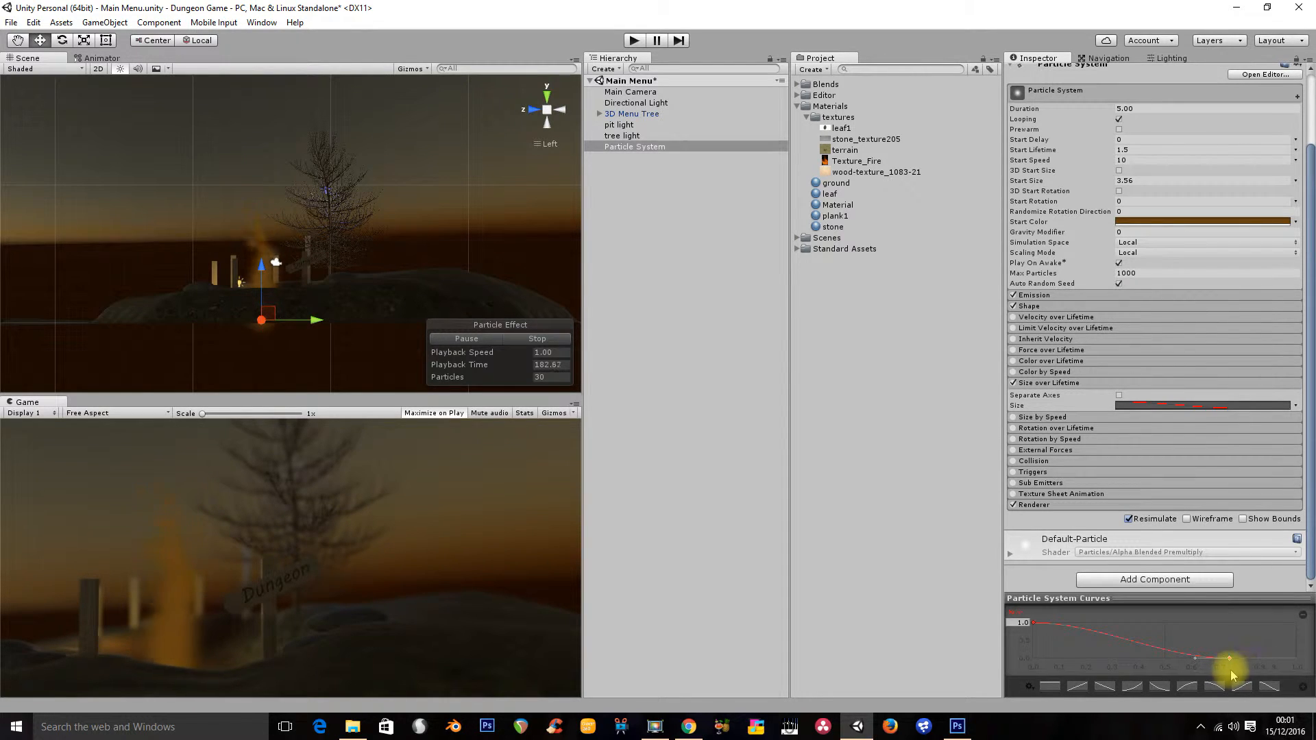
{"action": "left_click", "coordinate": [1046, 382]}
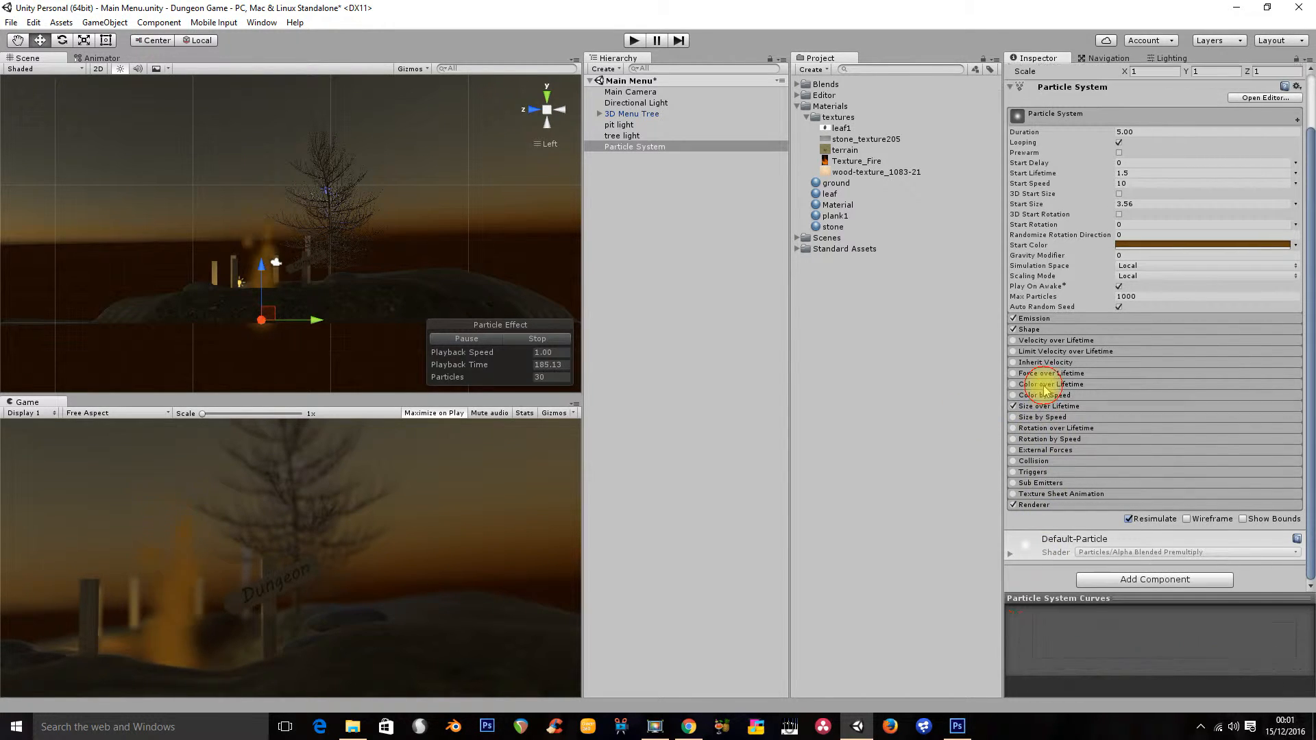
Step: Enable Rotation over Lifetime for the particles with an Angular Velocity of 60
{"action": "left_click", "coordinate": [1030, 429]}
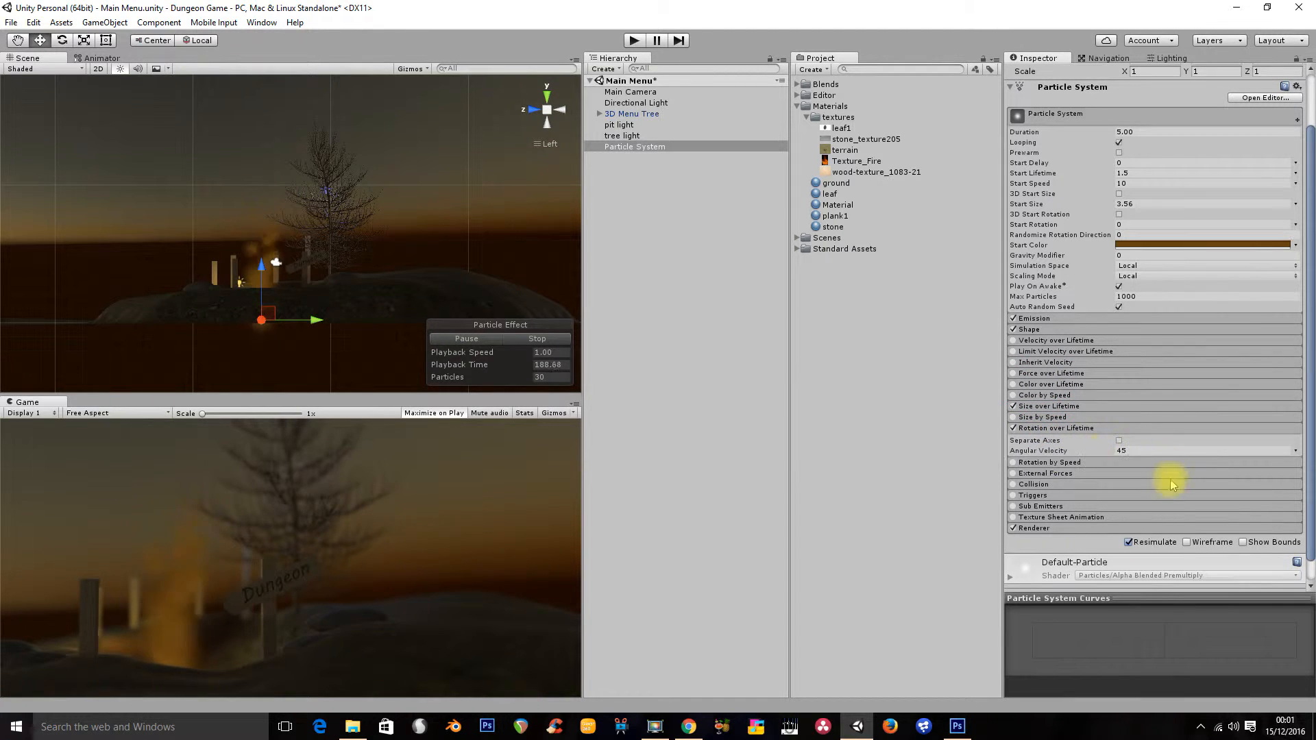
{"action": "left_click", "coordinate": [1091, 452]}
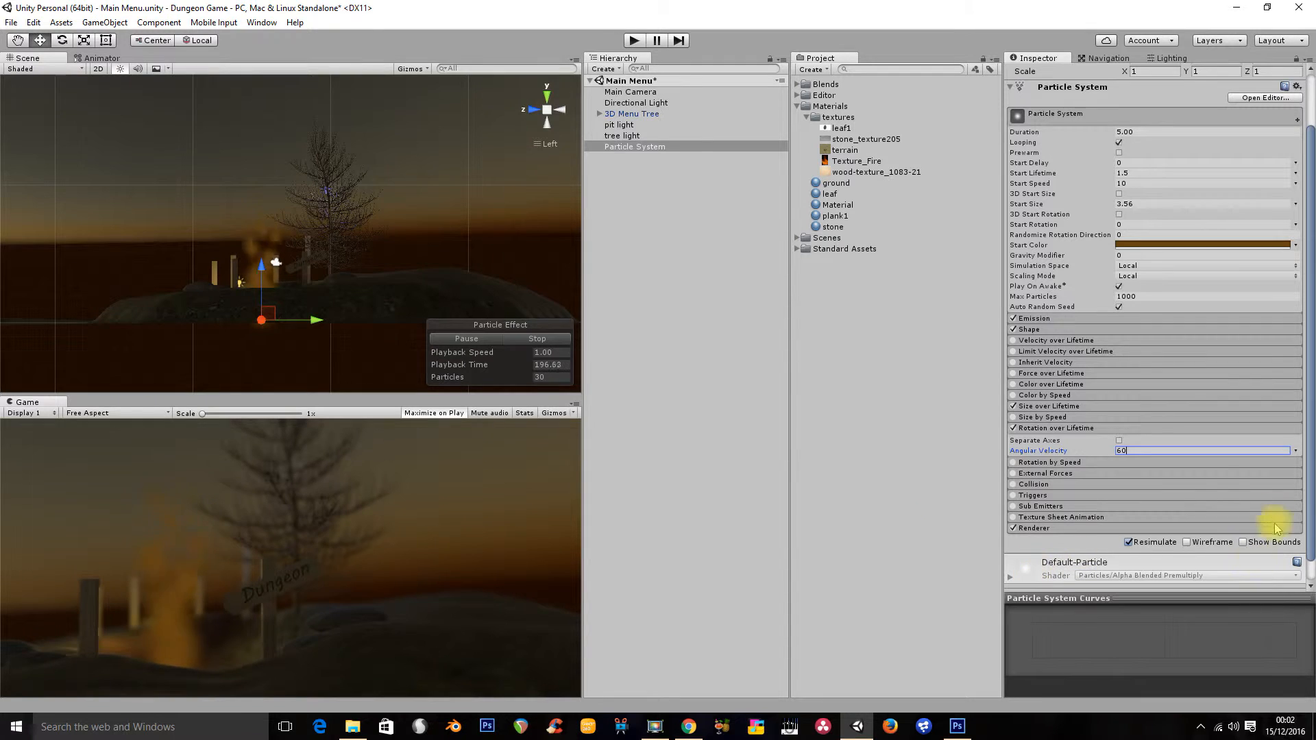
{"action": "left_click", "coordinate": [1042, 428]}
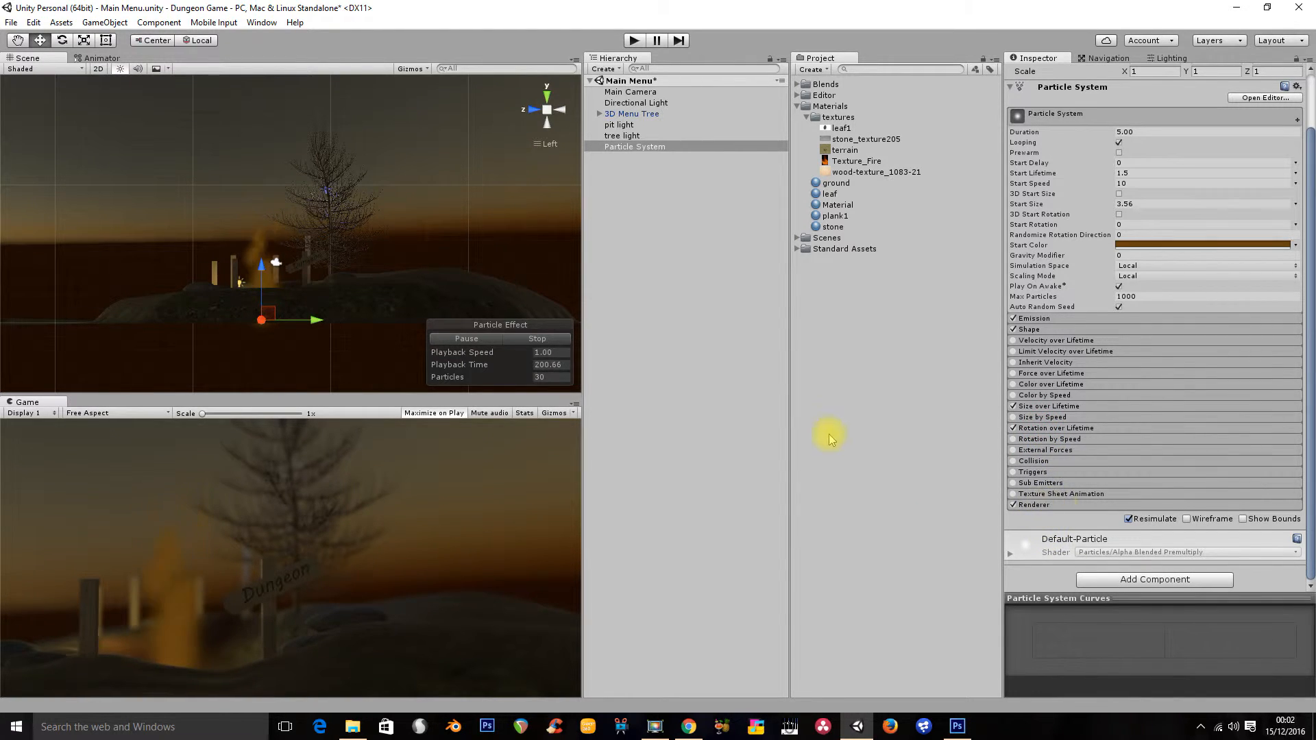
Step: Apply Texture_Fire to the particle system and set its material's shader to Particles/Additive
{"action": "left_click_drag", "start_coordinate": [853, 163], "coordinate": [663, 148]}
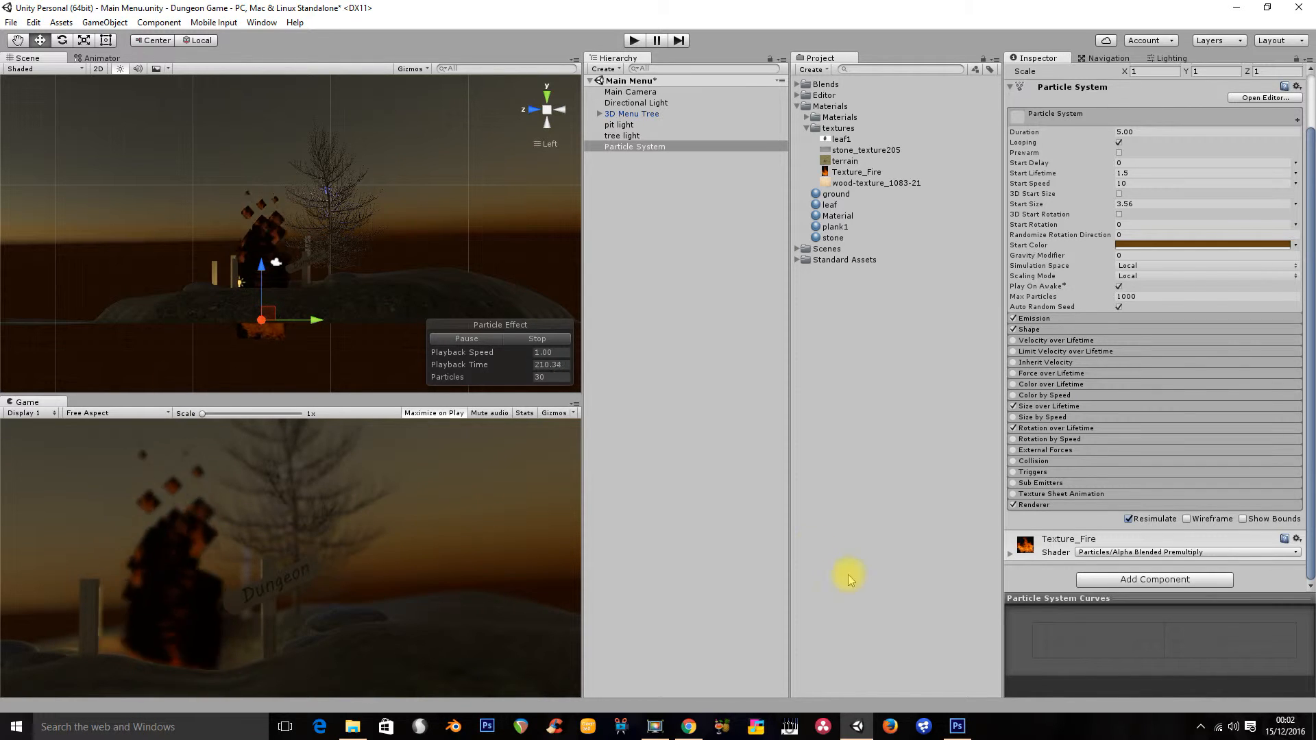
{"action": "left_click", "coordinate": [1139, 554]}
{"action": "mouse_move", "coordinate": [1136, 554]}
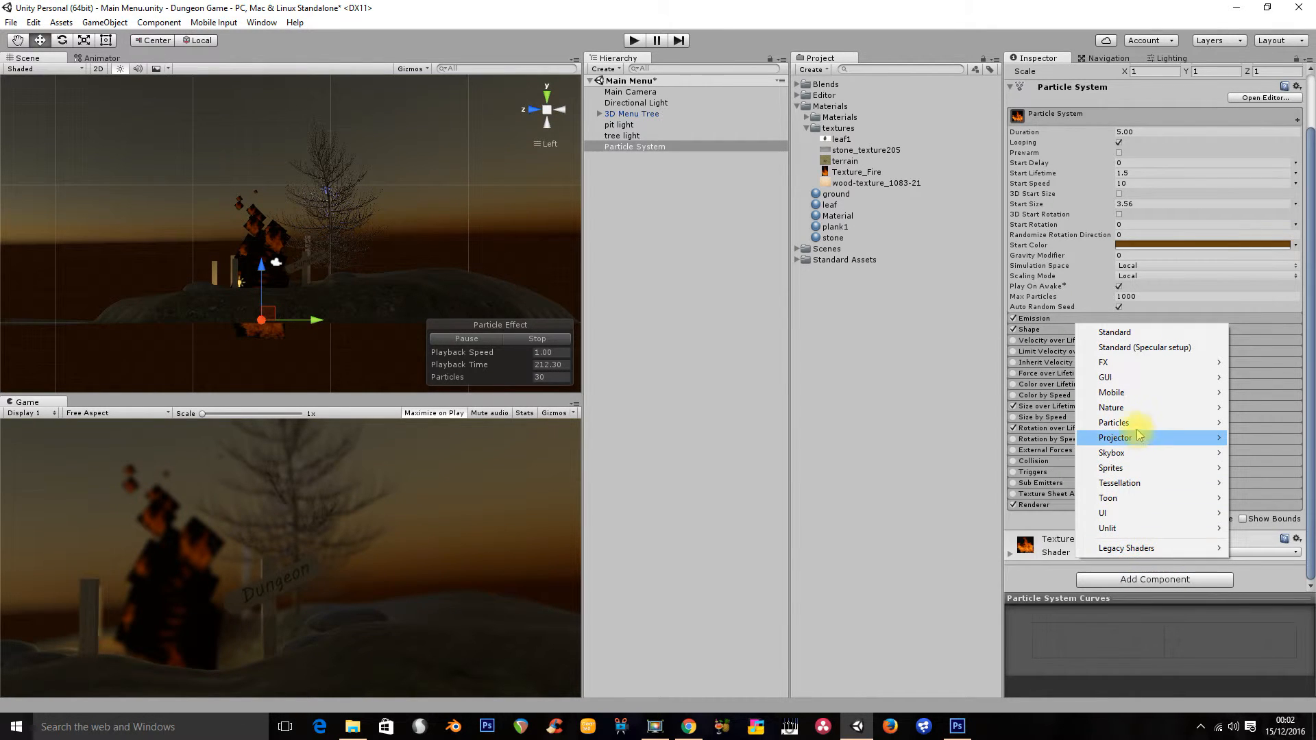
{"action": "mouse_move", "coordinate": [1138, 422]}
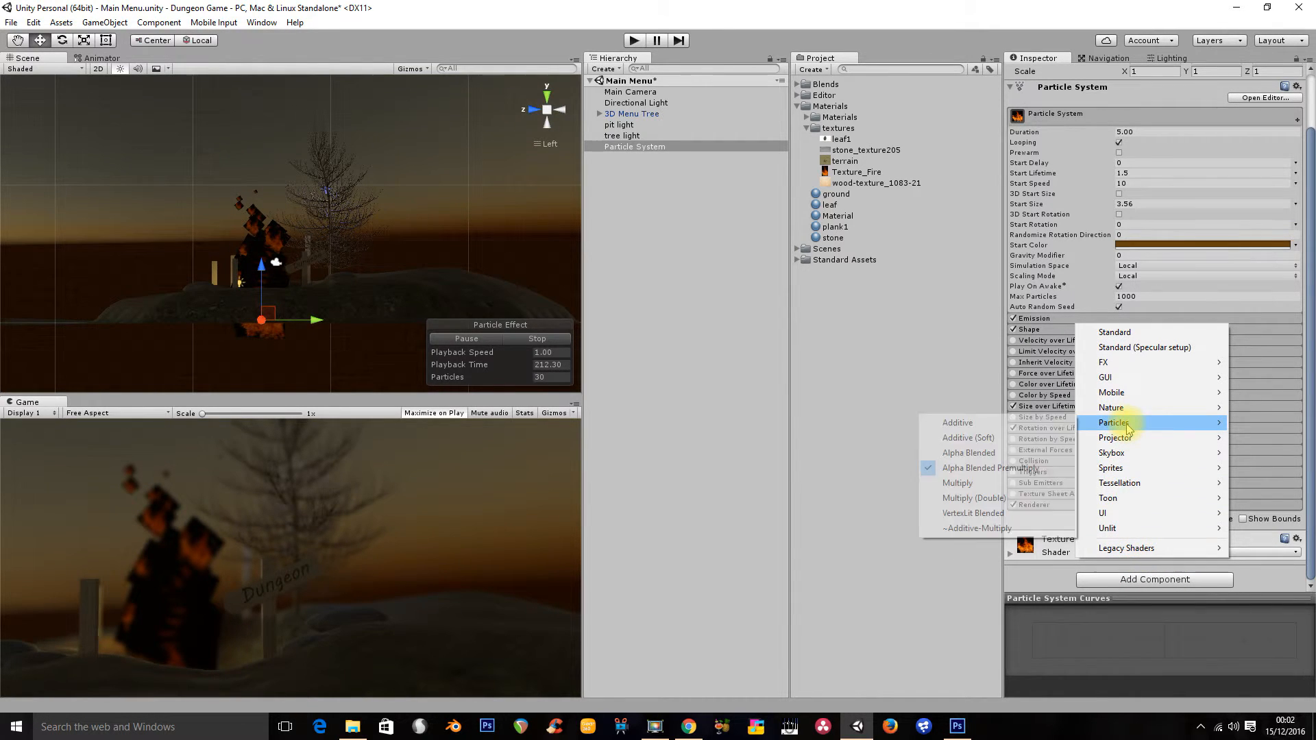
{"action": "left_click", "coordinate": [958, 423]}
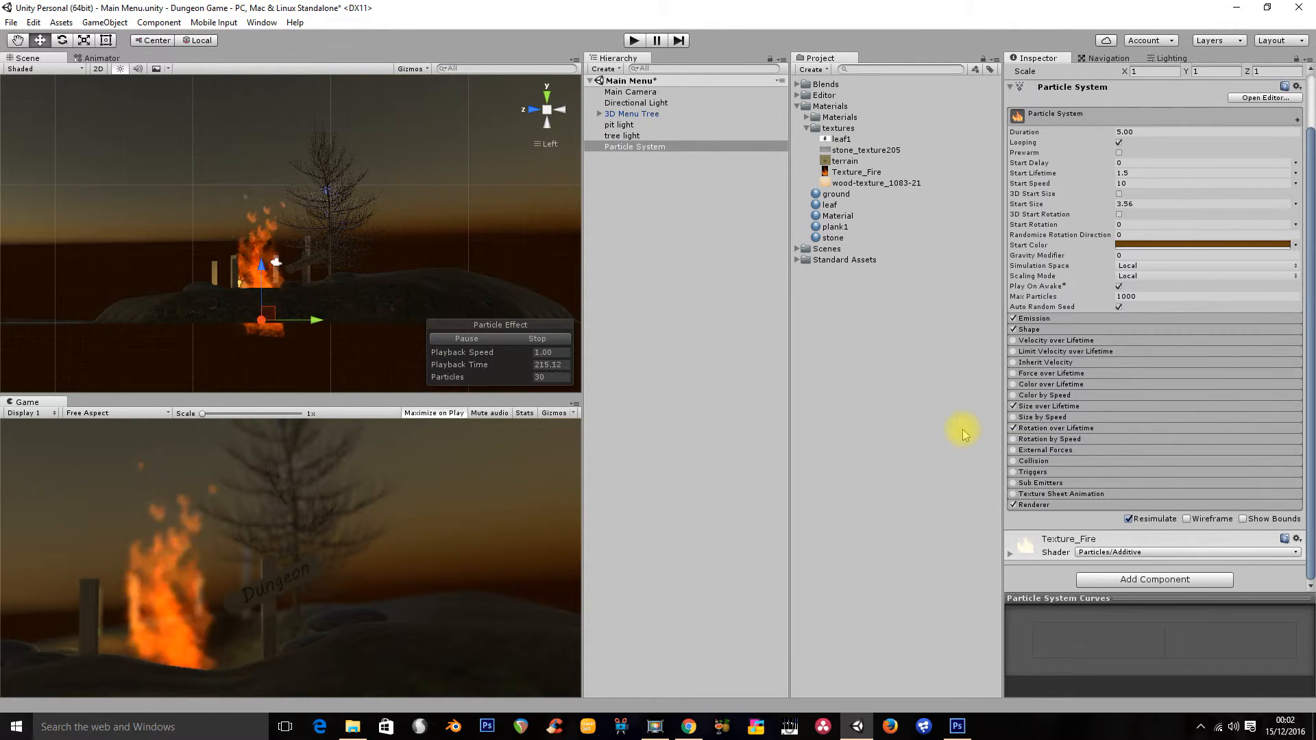
Step: Change the Texture_Fire material's shader to Particles/Additive (Soft)
{"action": "left_click", "coordinate": [1126, 552]}
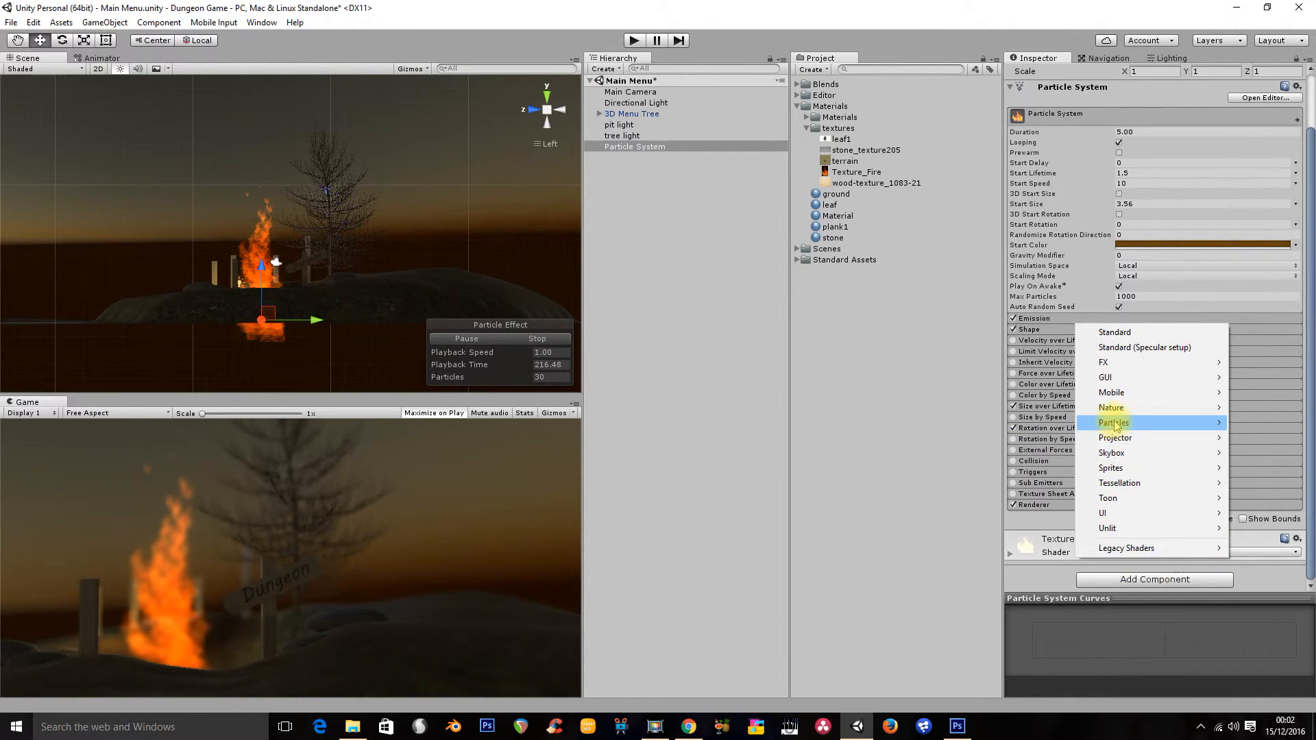
{"action": "mouse_move", "coordinate": [1115, 422]}
{"action": "left_click", "coordinate": [942, 438]}
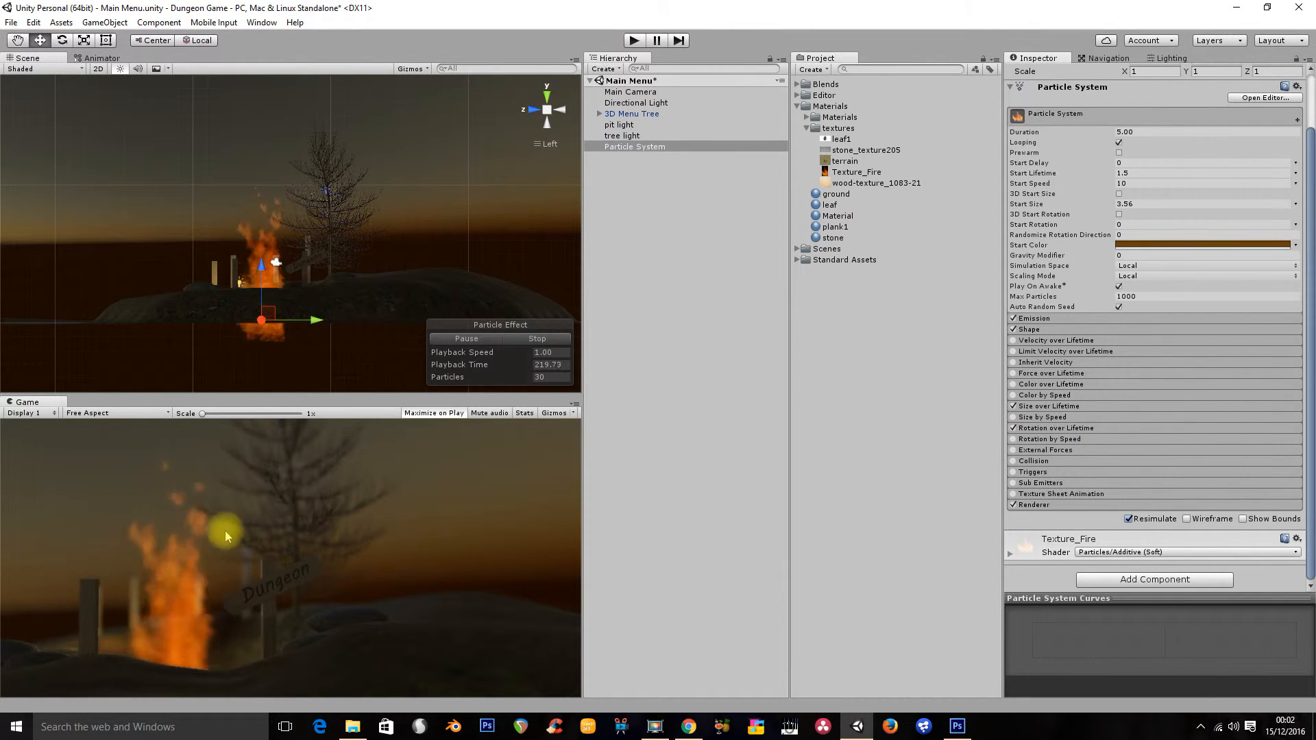
Step: Examine the particle system's Renderer settings and the fire in the pit from an angled perspective
{"action": "left_click", "coordinate": [1075, 504]}
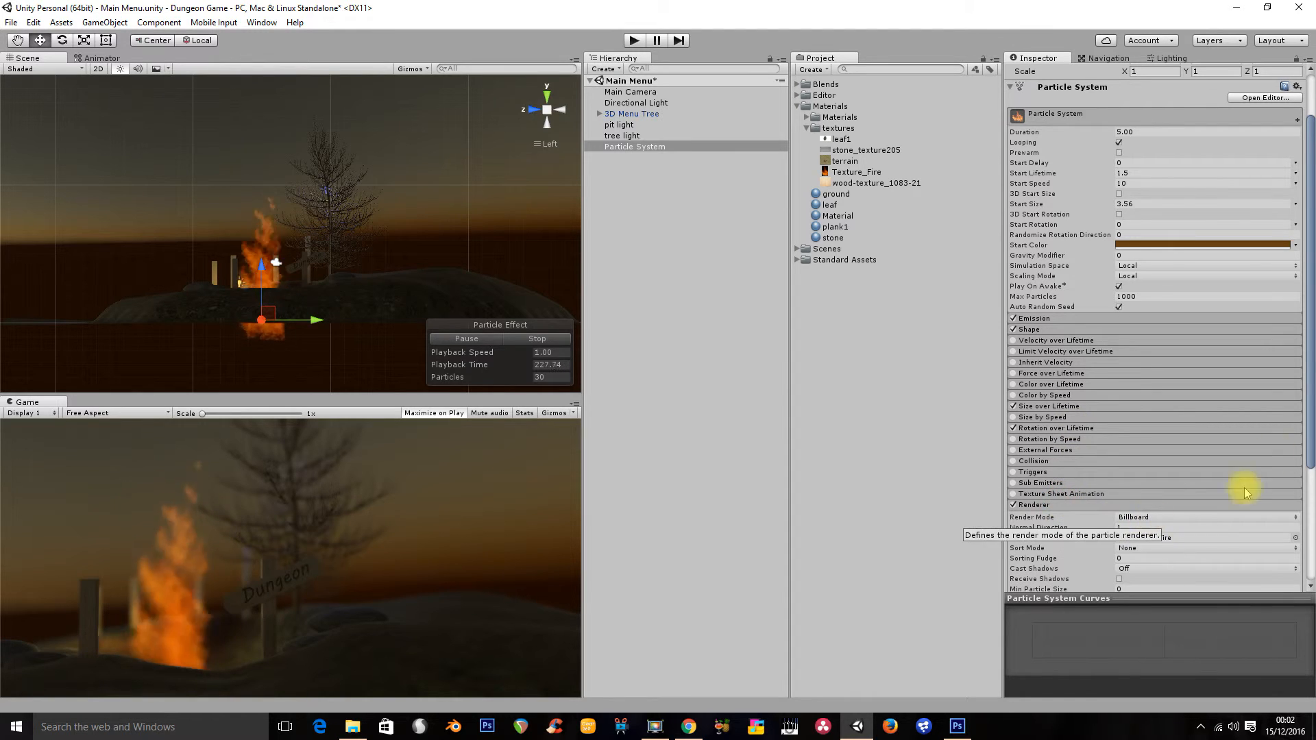
{"action": "left_click_drag", "start_coordinate": [1309, 397], "coordinate": [1302, 527]}
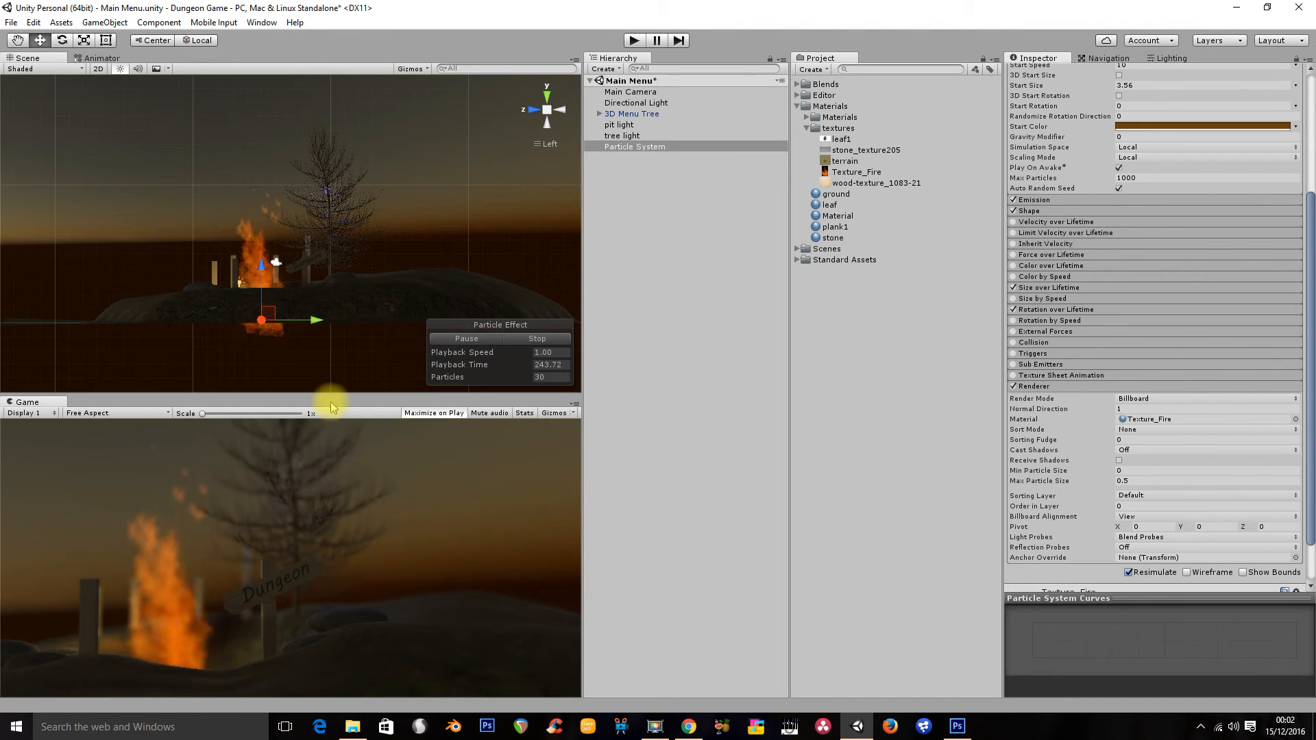
{"action": "left_click_drag", "start_coordinate": [294, 258], "coordinate": [612, 375], "text": "alt"}
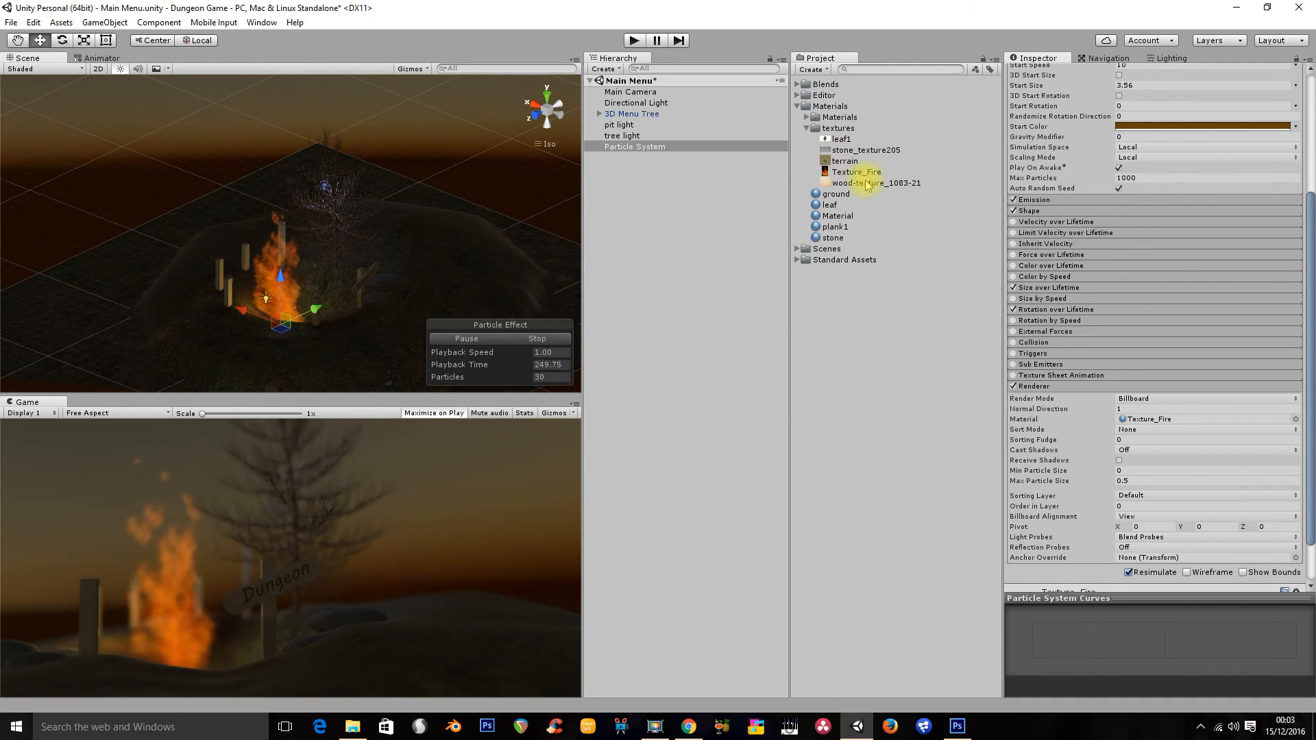
{"action": "left_click", "coordinate": [655, 725]}
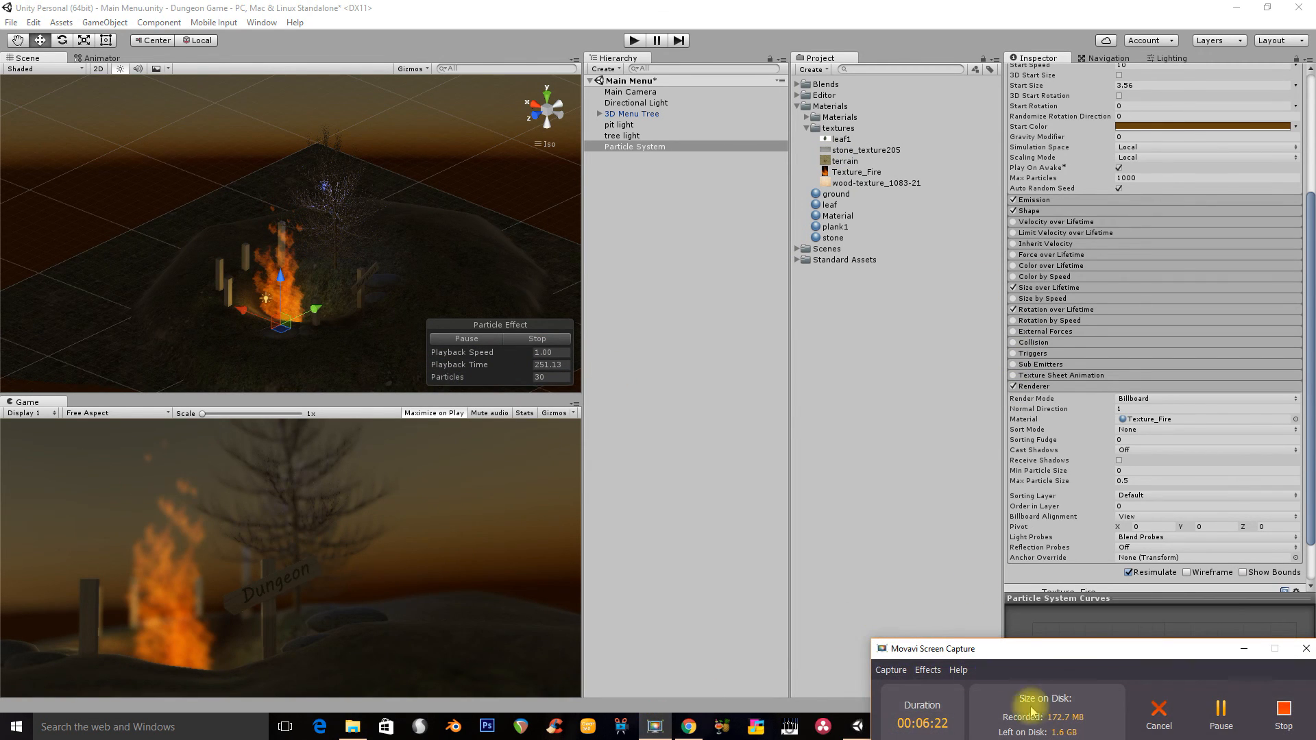